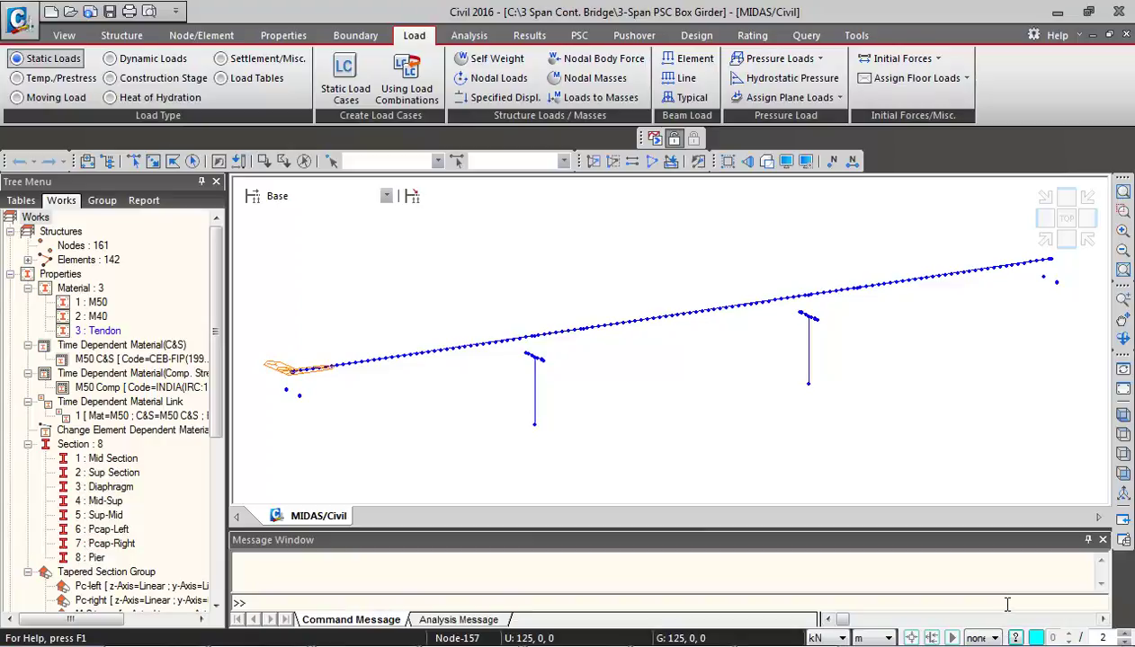
Switch the status-bar units to N and mm and show the Temp./Prestress load commands
click(829, 637)
click(814, 586)
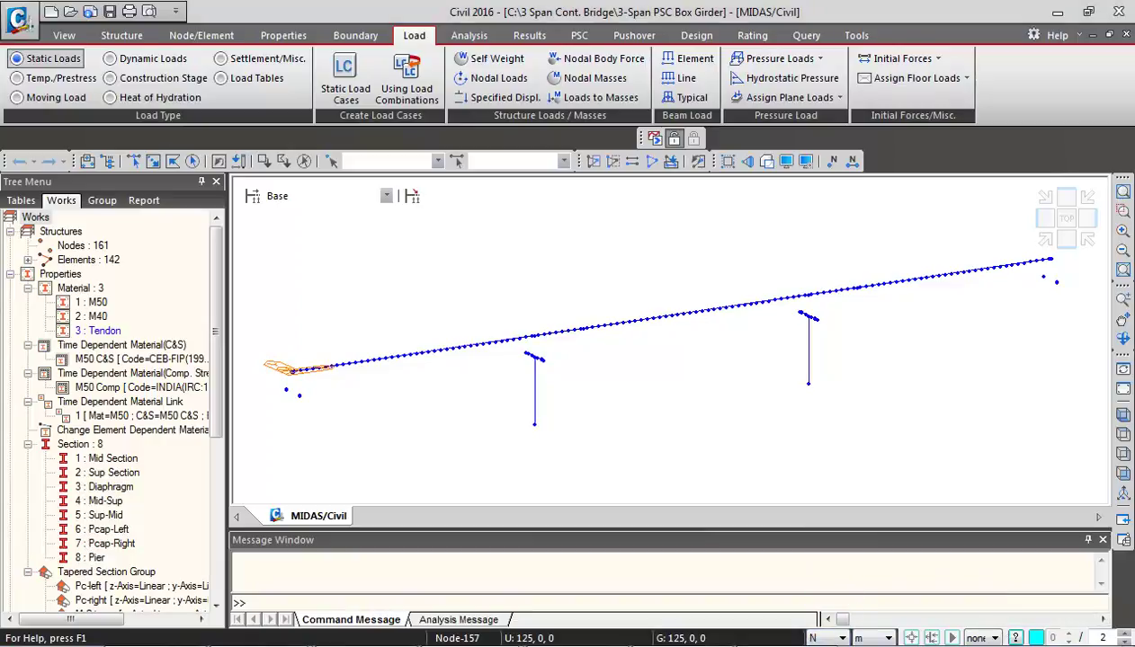
click(877, 637)
click(859, 585)
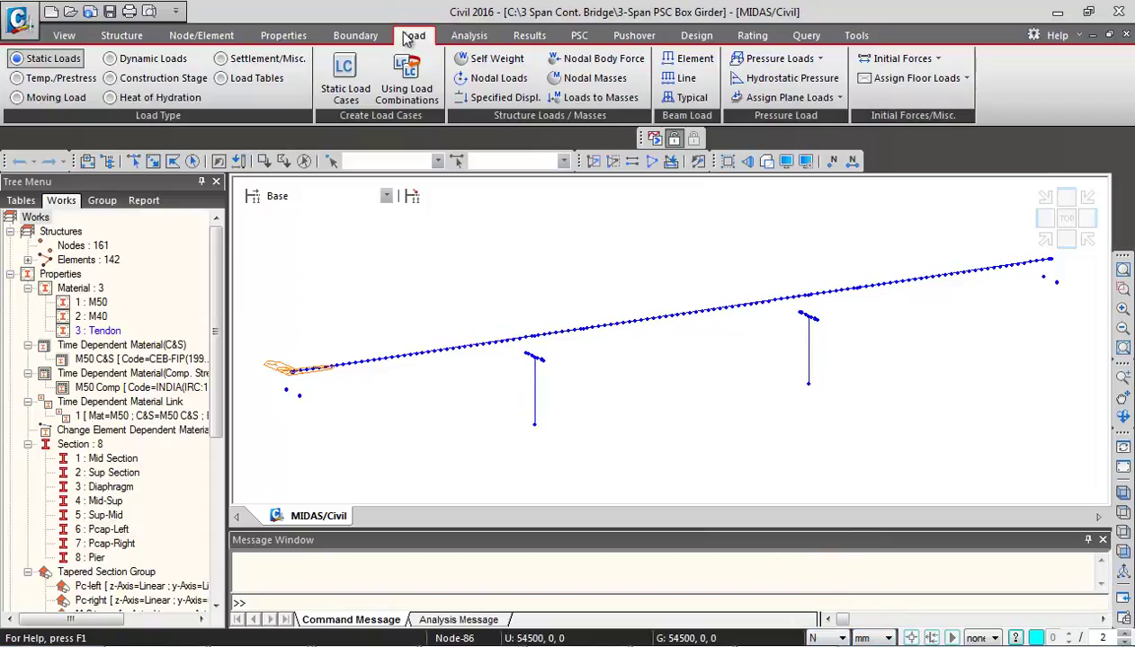
click(81, 80)
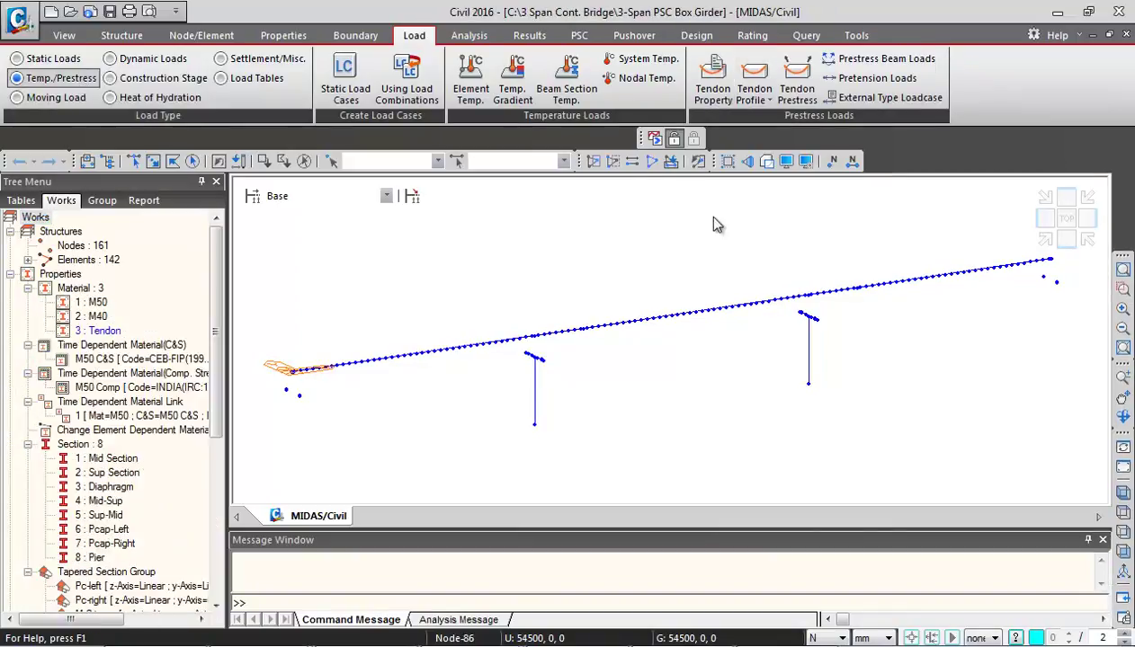
Add a new Internal (Post-Tension) tendon property using material 3: Tendon
click(717, 77)
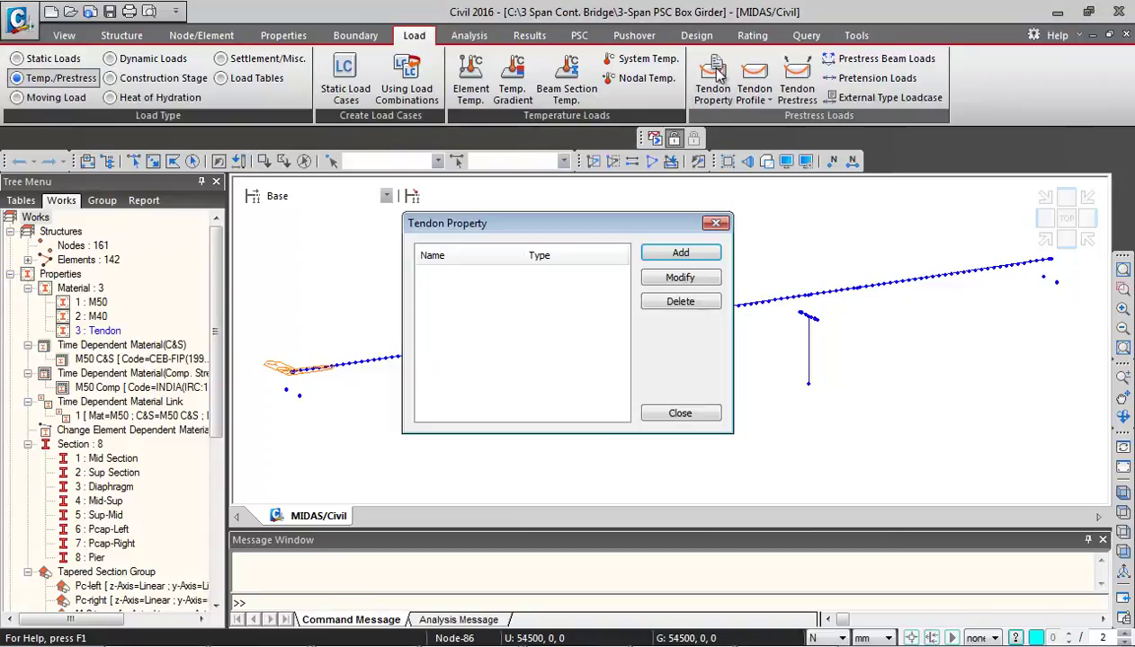
drag(657, 223, 580, 203)
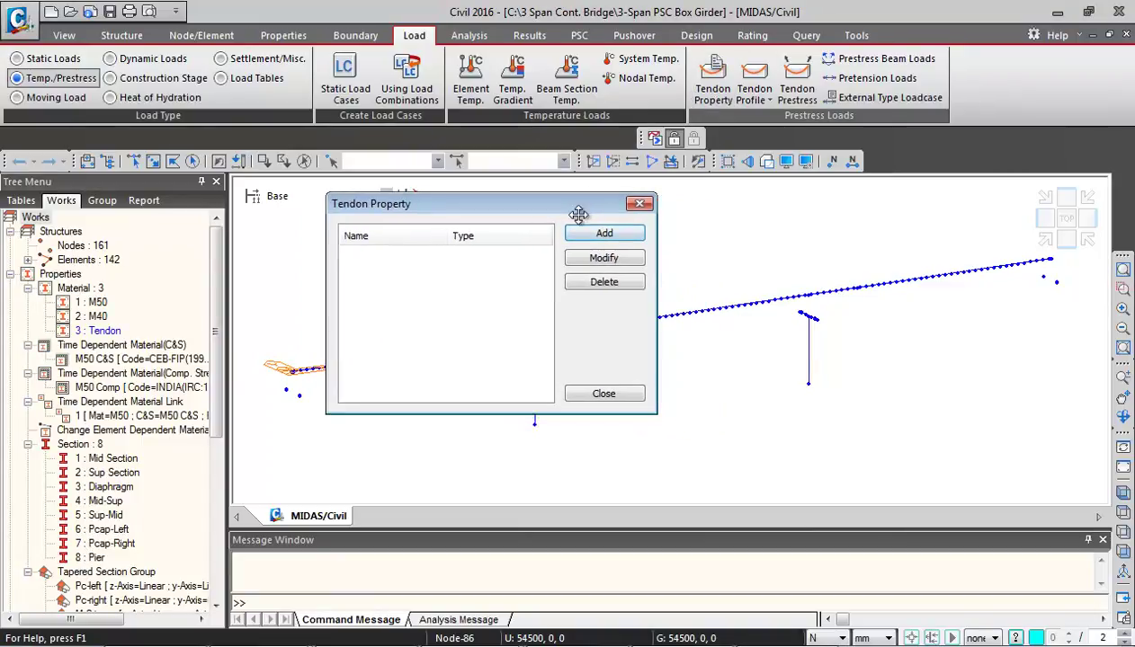
click(604, 235)
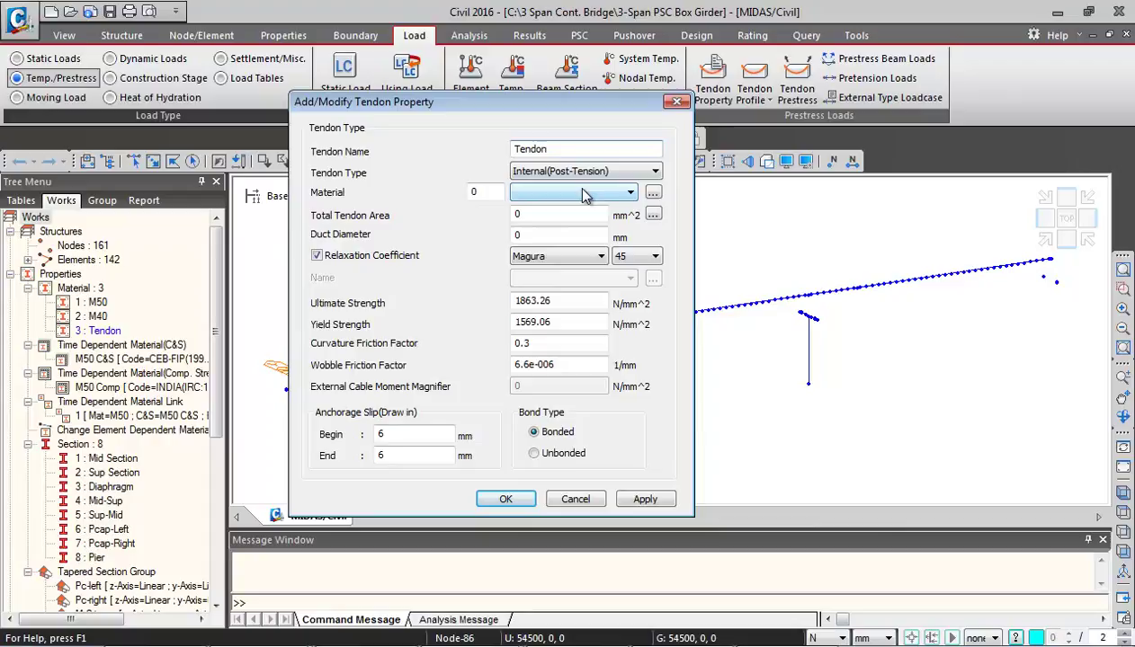
click(599, 177)
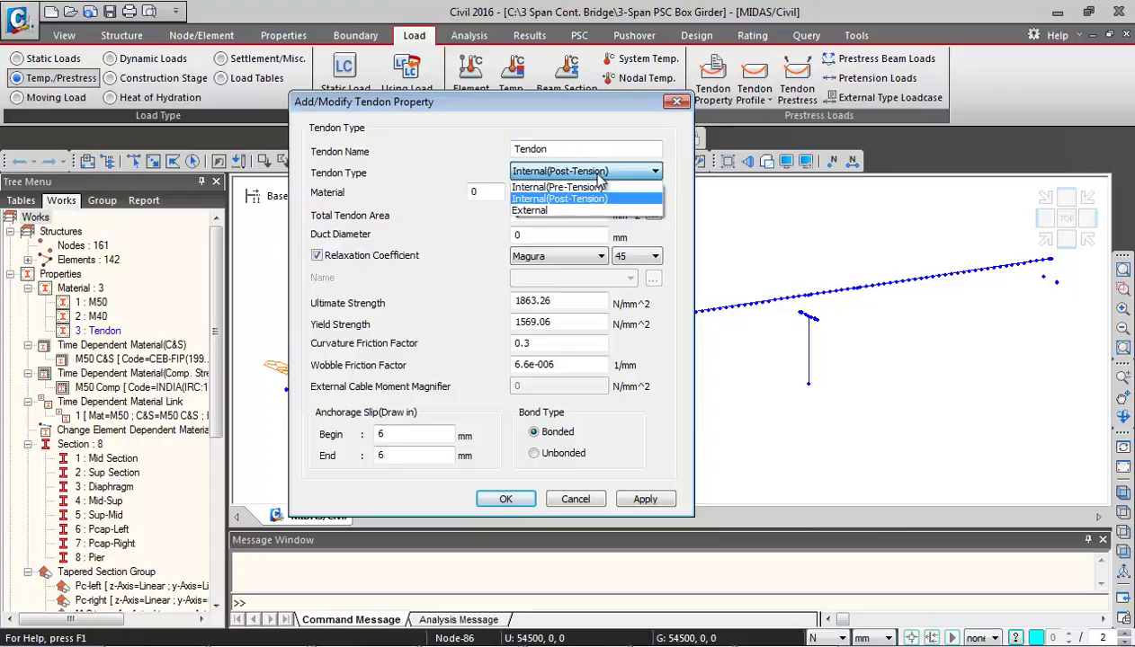
click(552, 198)
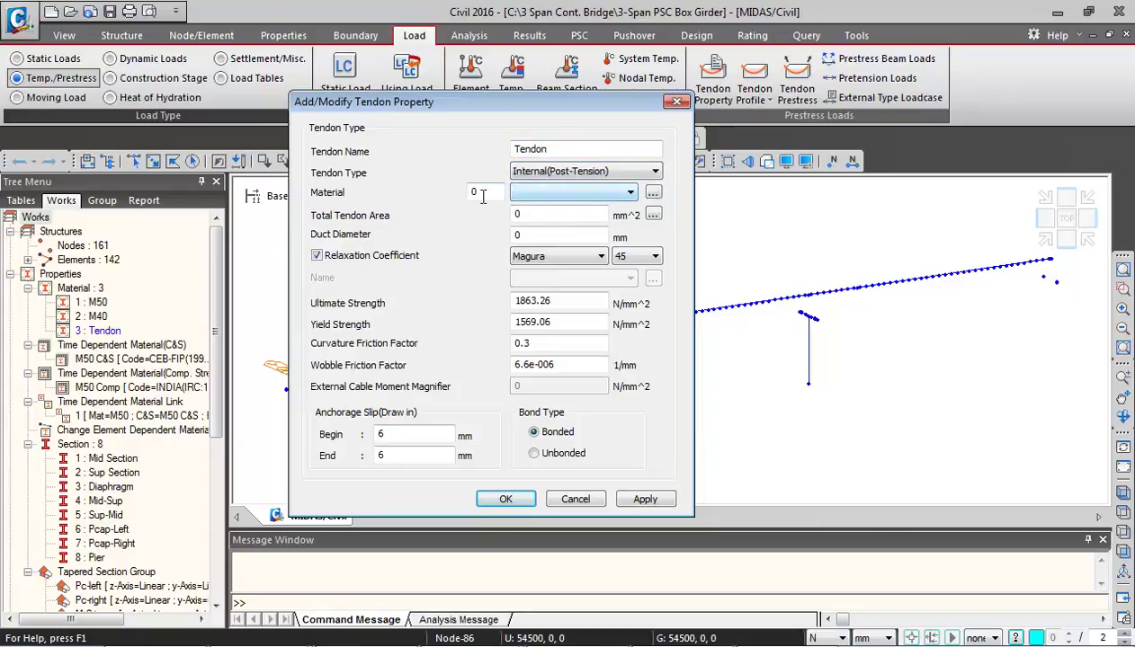
click(567, 200)
click(527, 233)
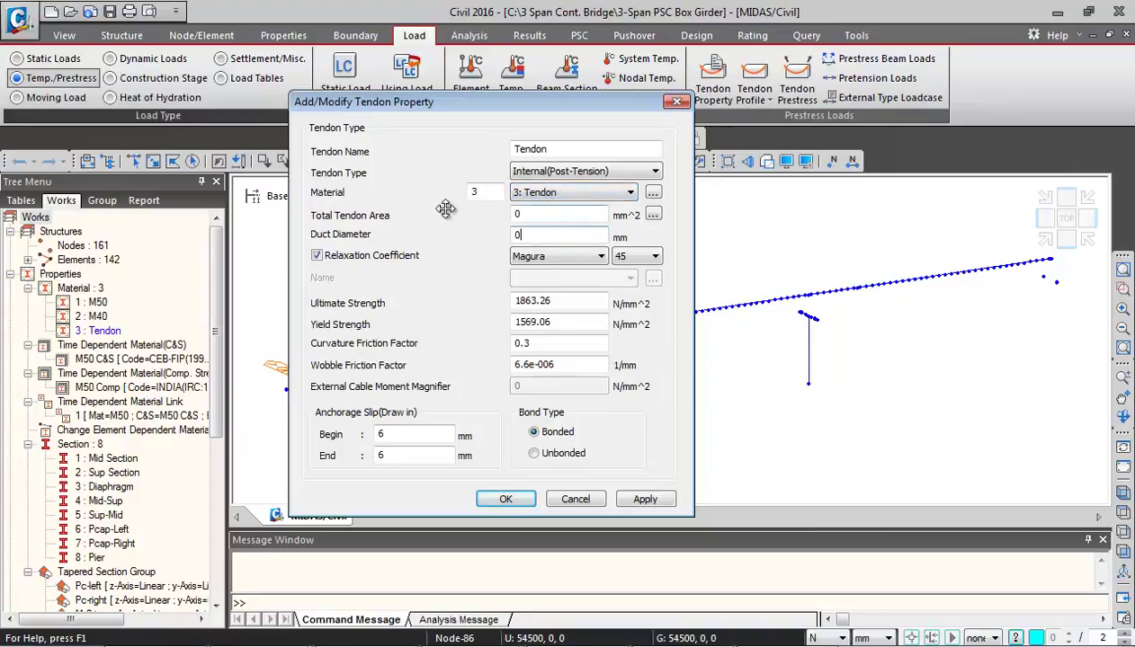
Compute the tendon area from 19 strands of 15.2mm(0.6"), giving 2635.3 mm²
click(651, 214)
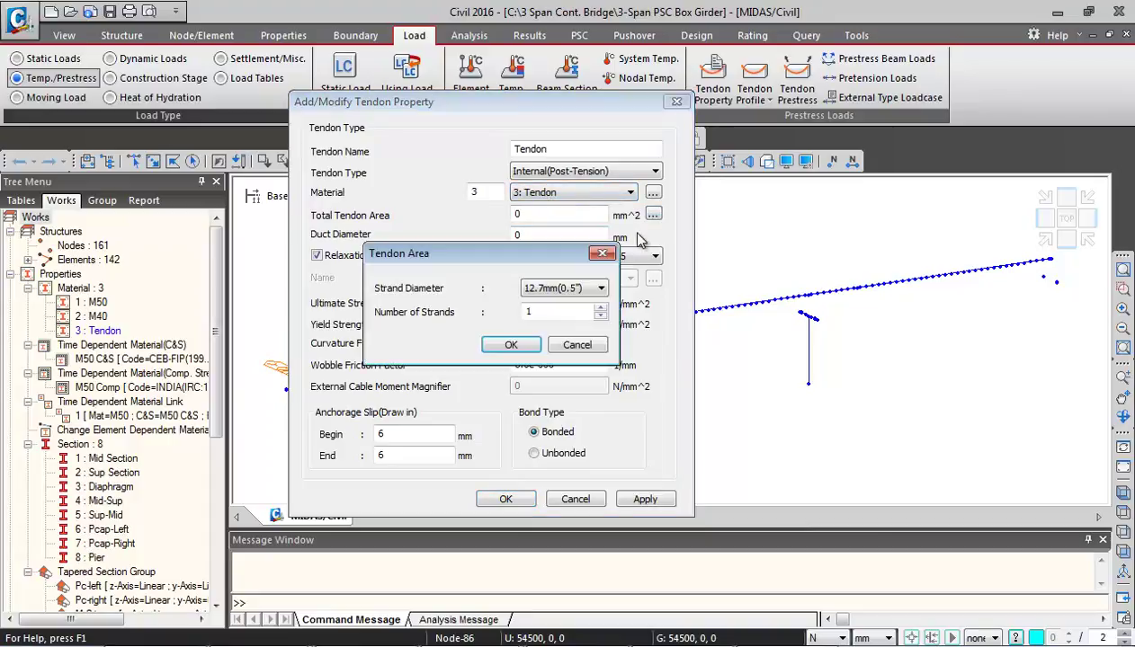
click(577, 290)
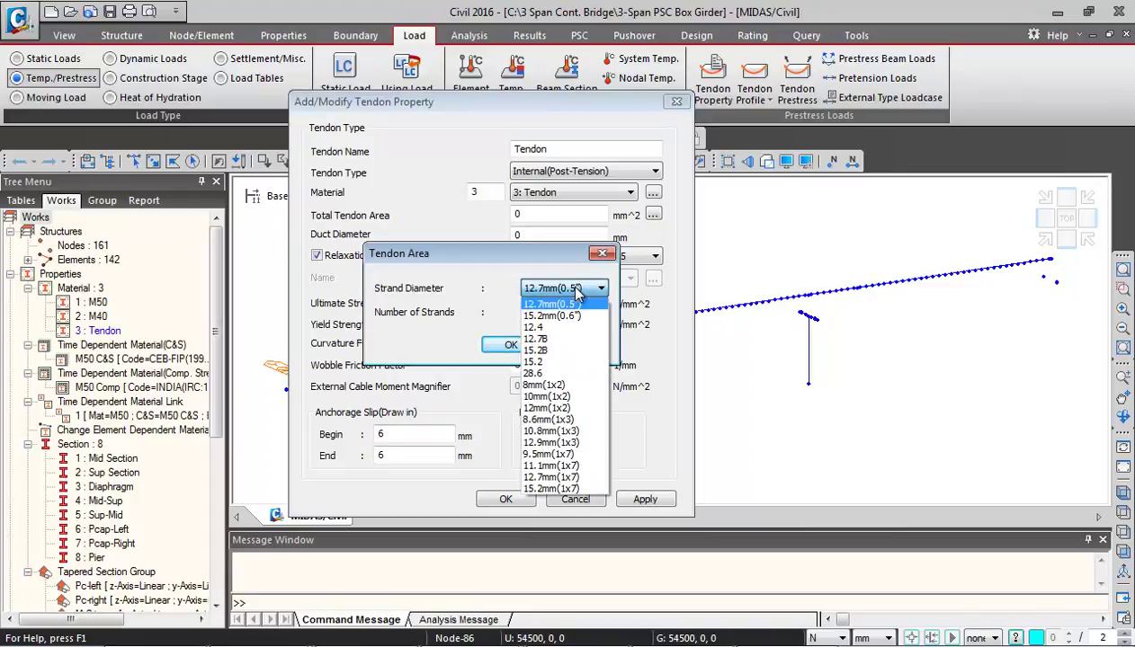
click(546, 316)
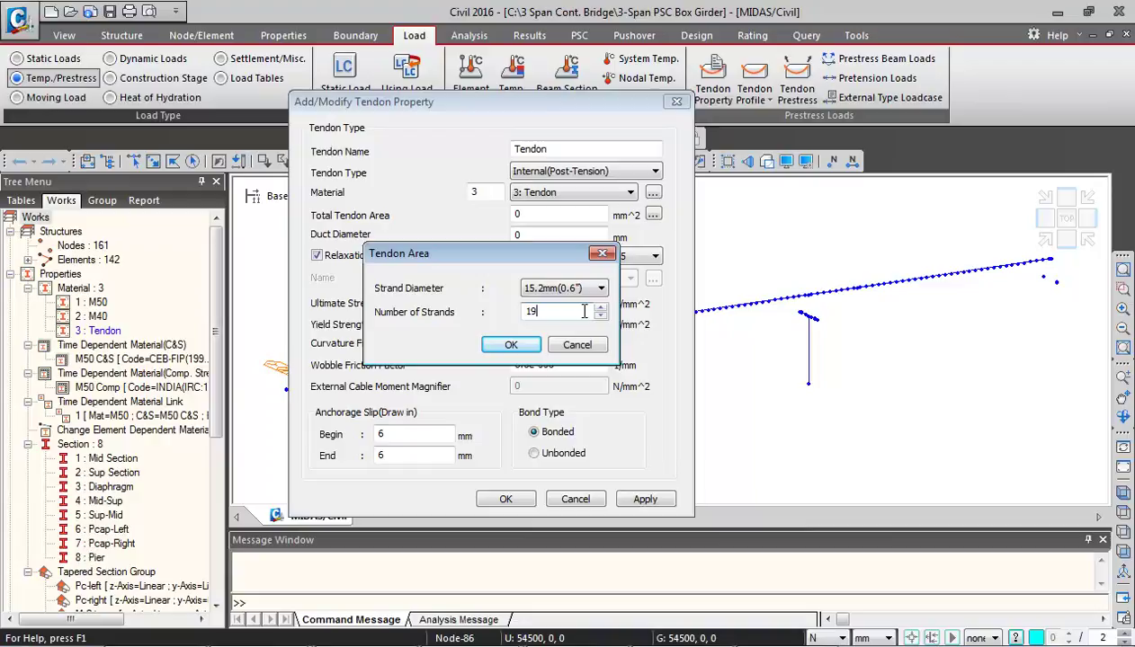
click(531, 344)
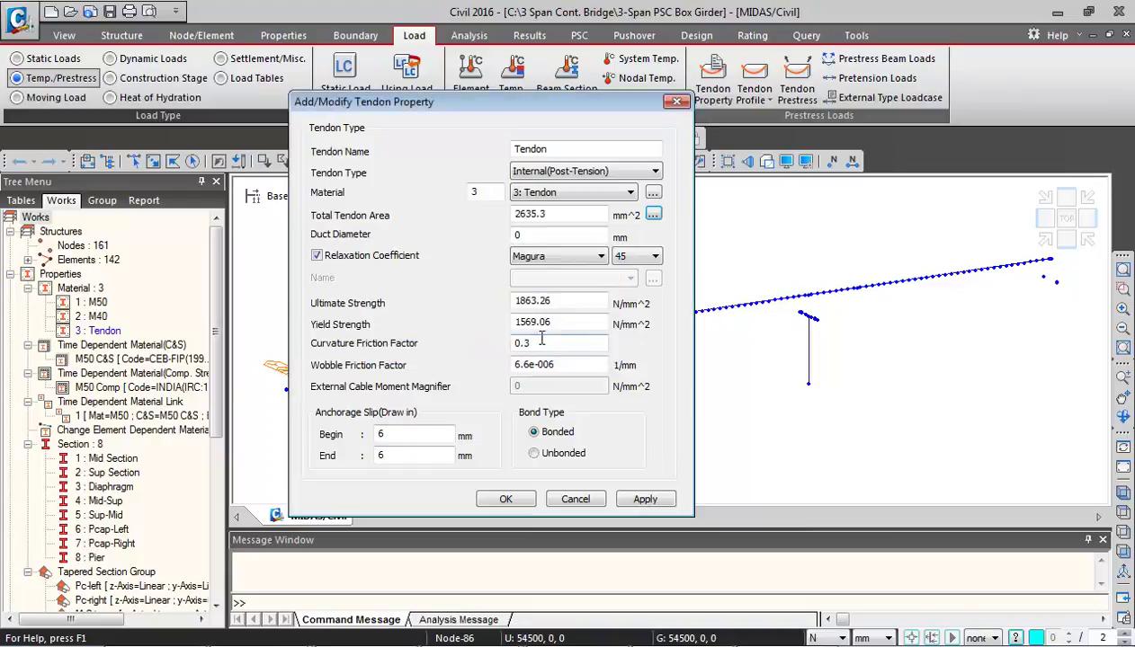
Set a 110 mm duct diameter and IRC:112-2011 Low relaxation
double_click(538, 236)
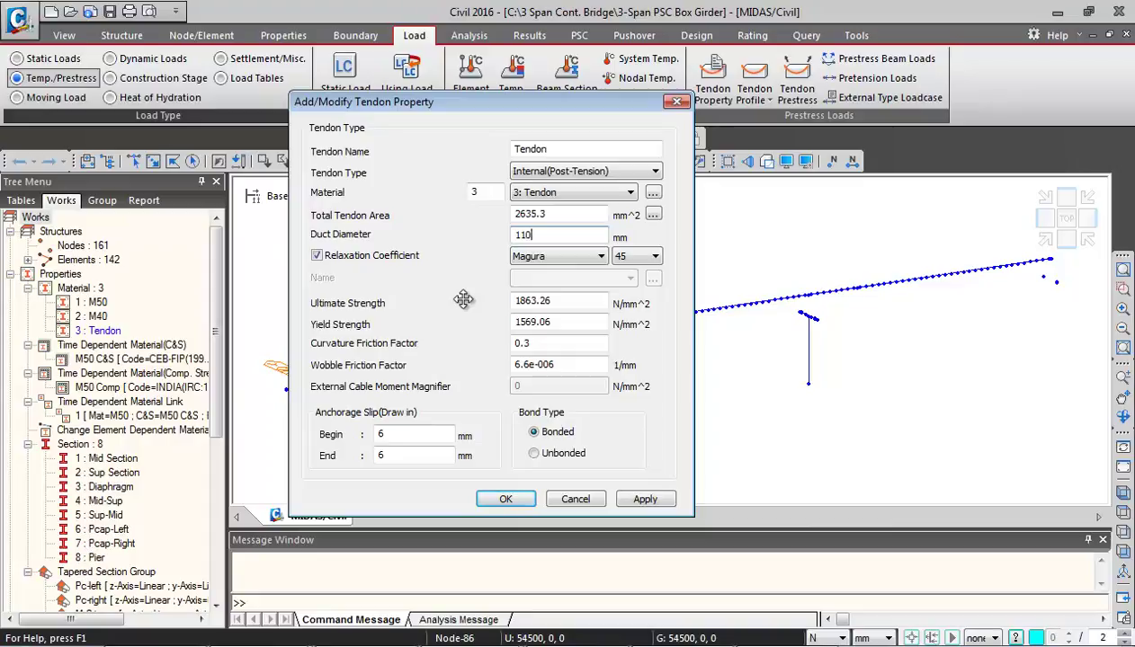
click(550, 258)
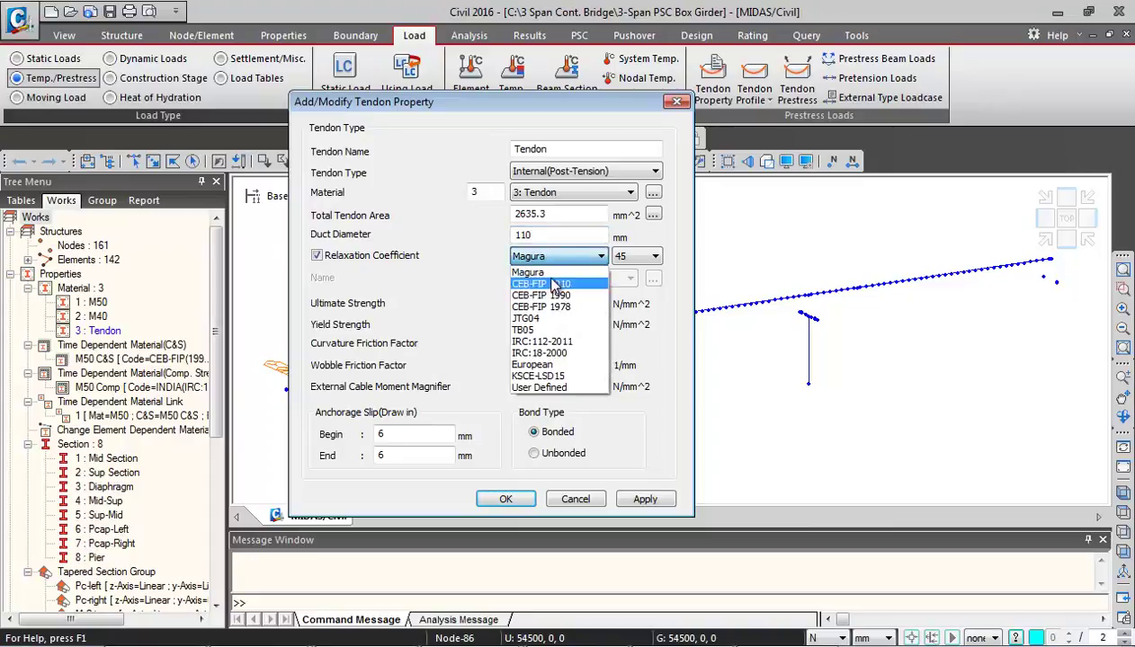
click(541, 342)
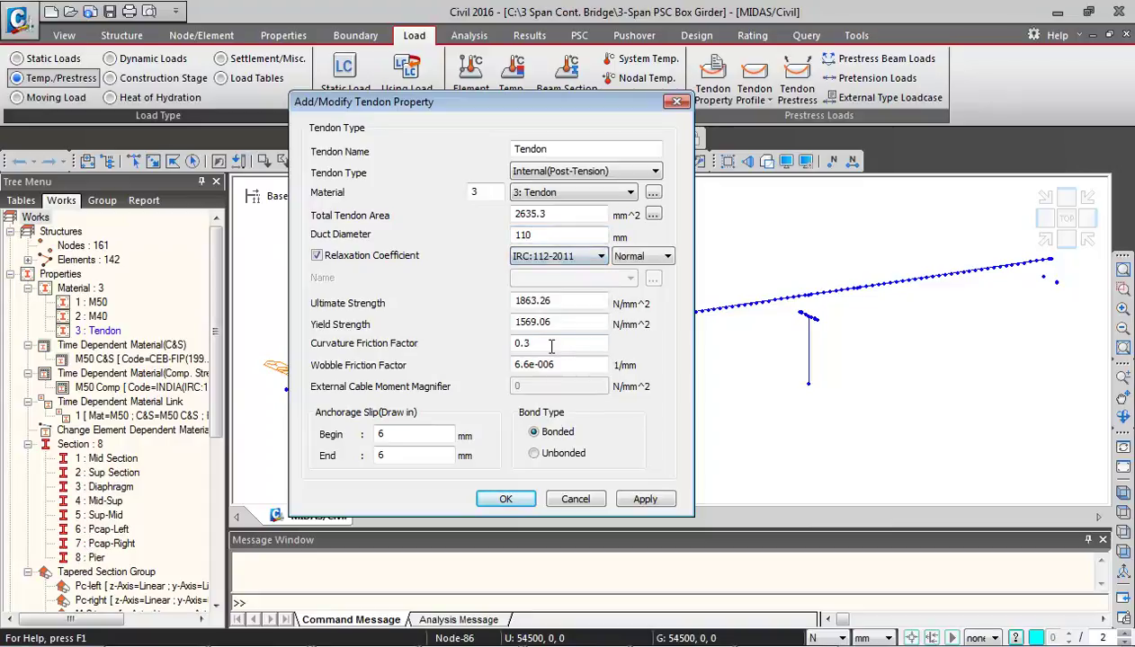
click(654, 258)
click(635, 285)
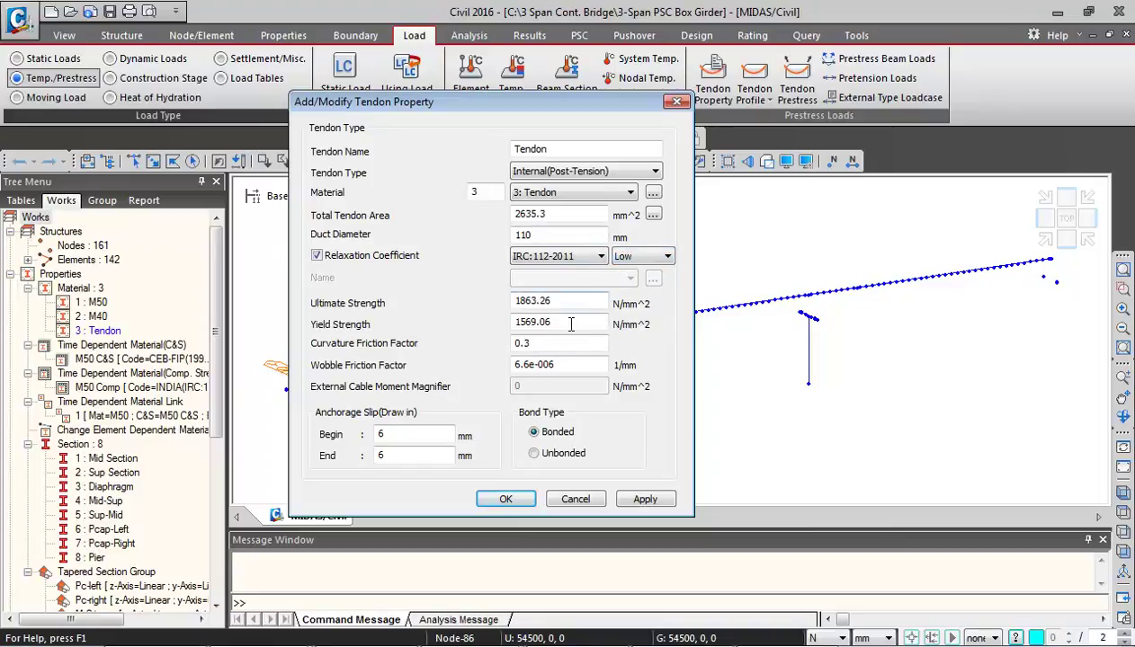
Set curvature friction 0.17 and wobble friction 2e-006, then save the Tendon property
double_click(526, 344)
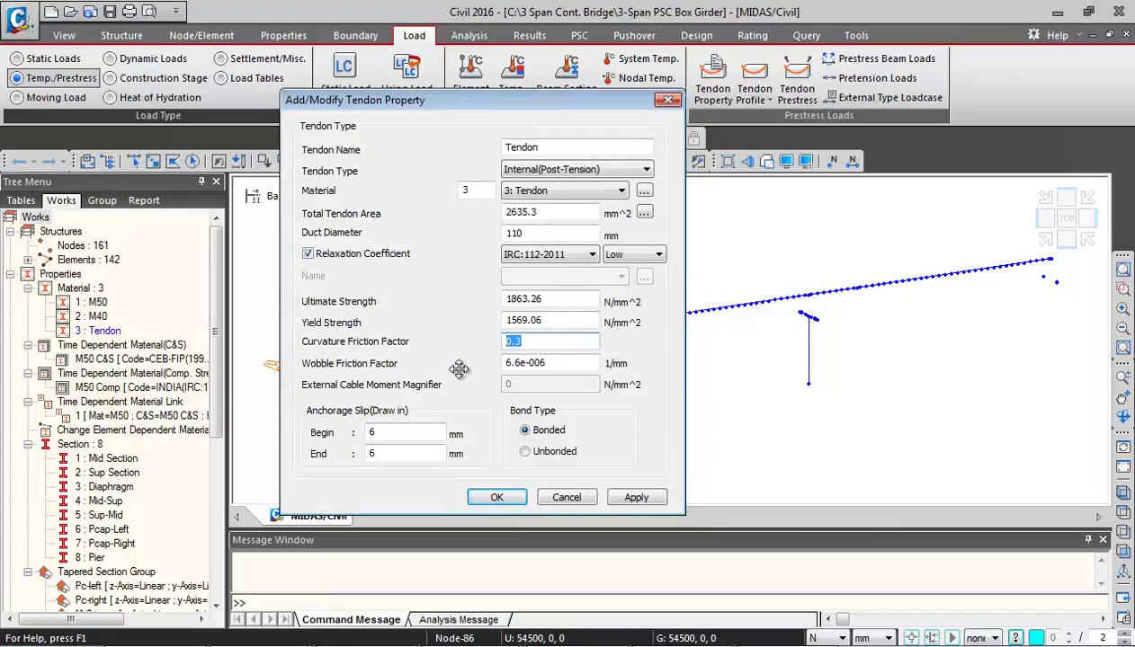
text(0.)
key(Tab)
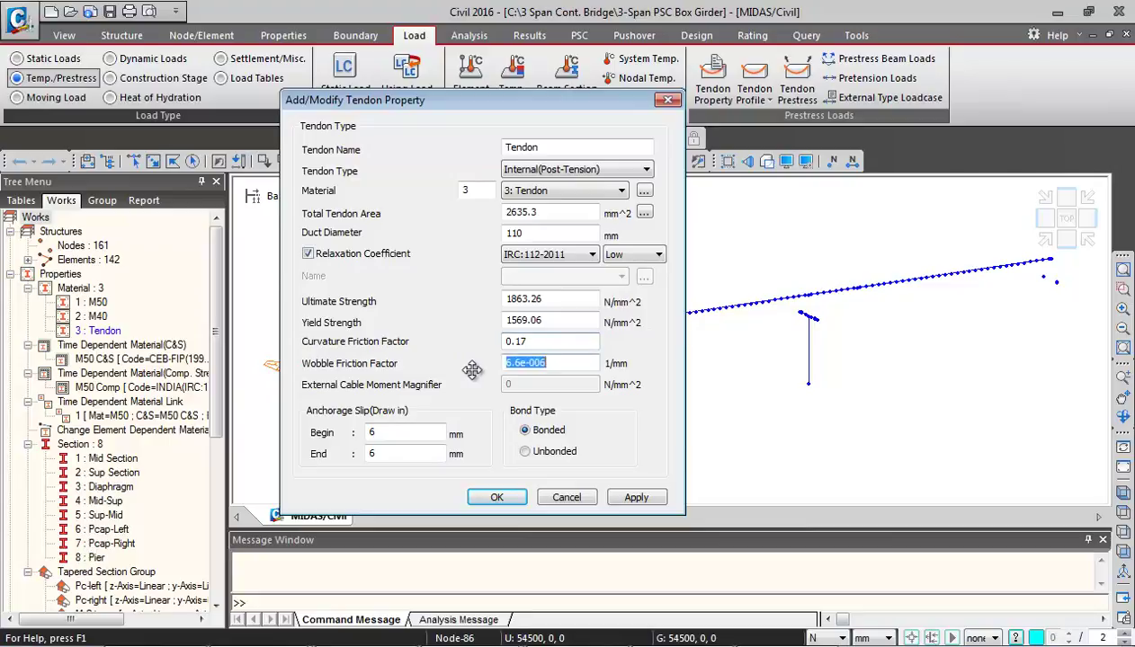
click(517, 361)
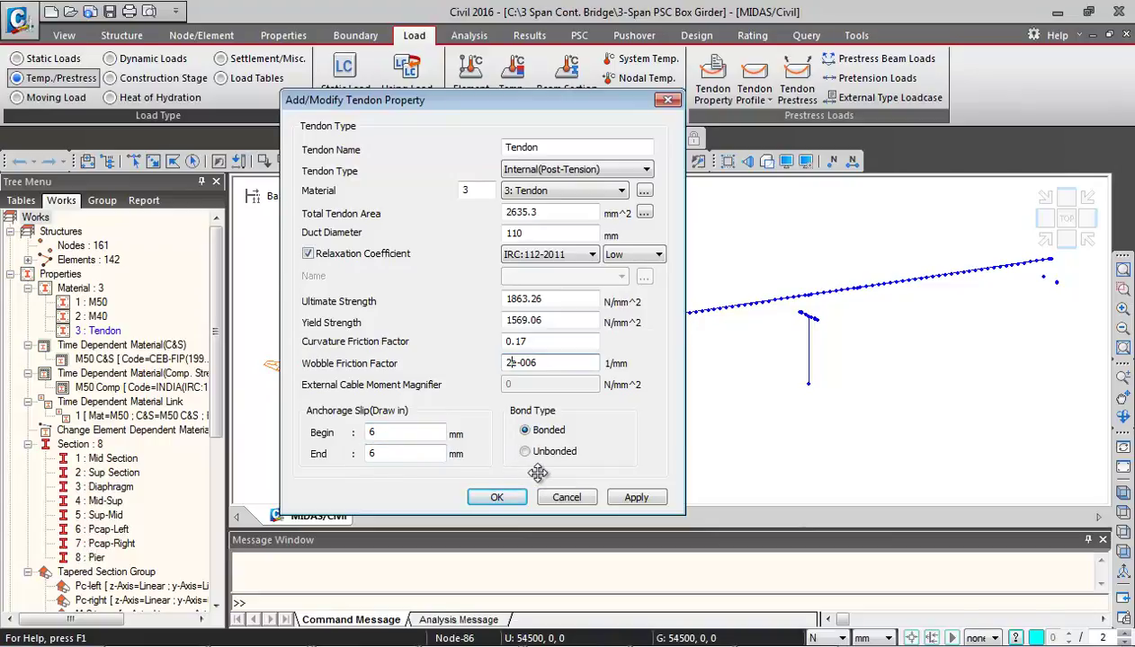
click(507, 497)
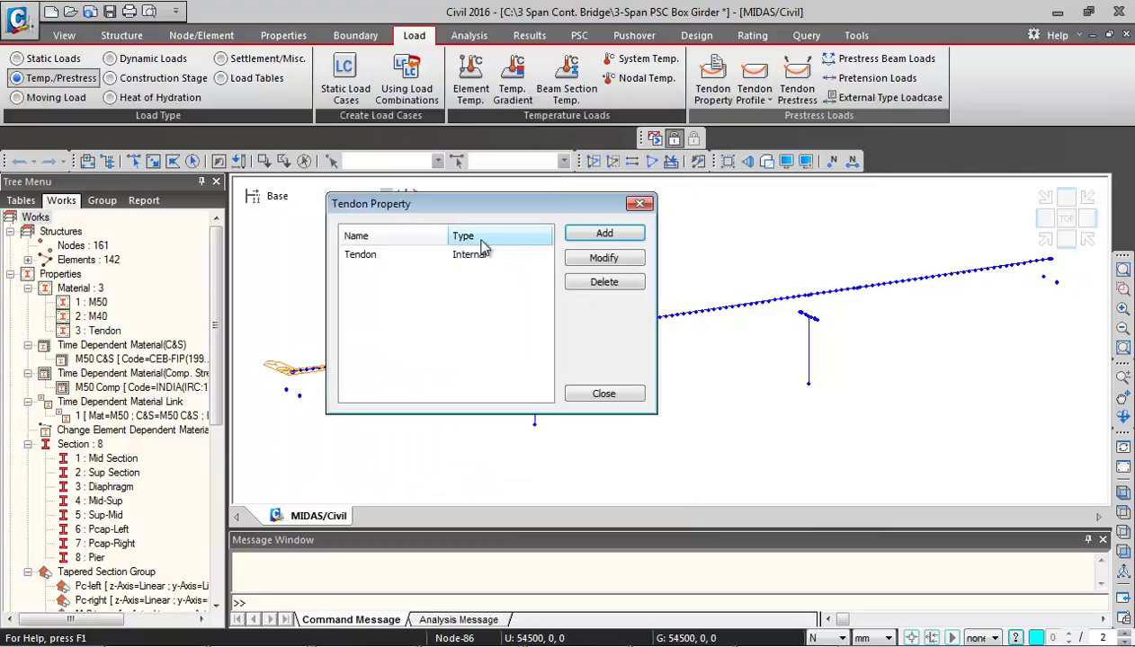
Close the tendon property list and add a new entry under Tendon Profile
click(604, 395)
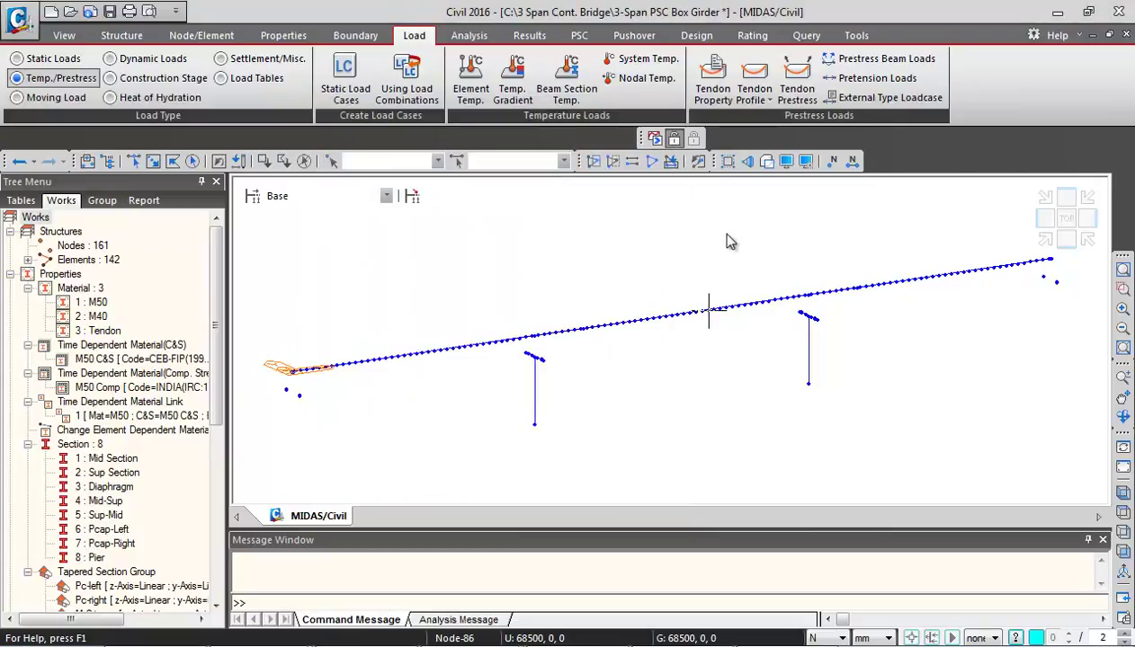
click(756, 77)
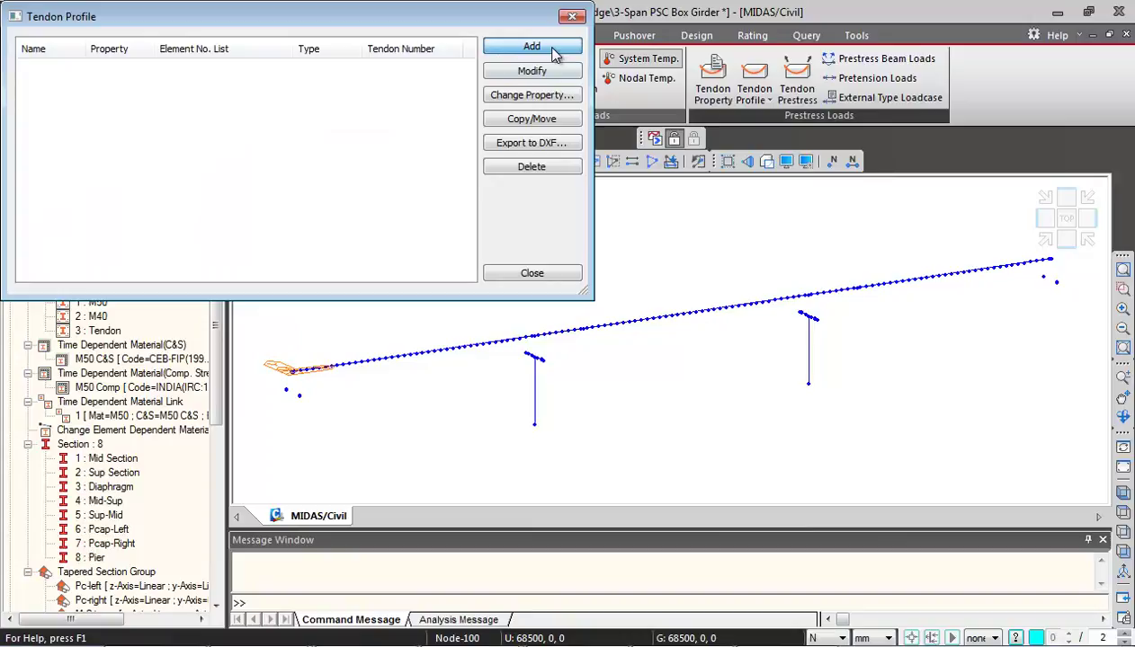
click(532, 47)
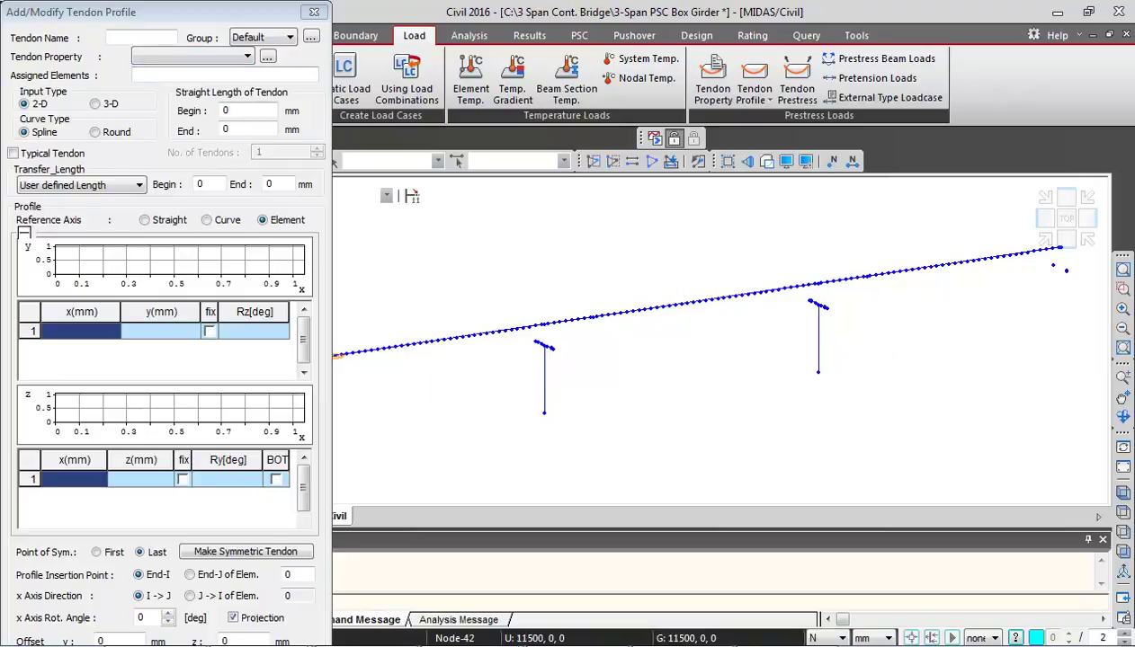
Copy tendon A1L's X, Y, Z coordinates (B5:D29) from Cable Profiles.xlsx and return to MIDAS/Civil
key(alt+Tab)
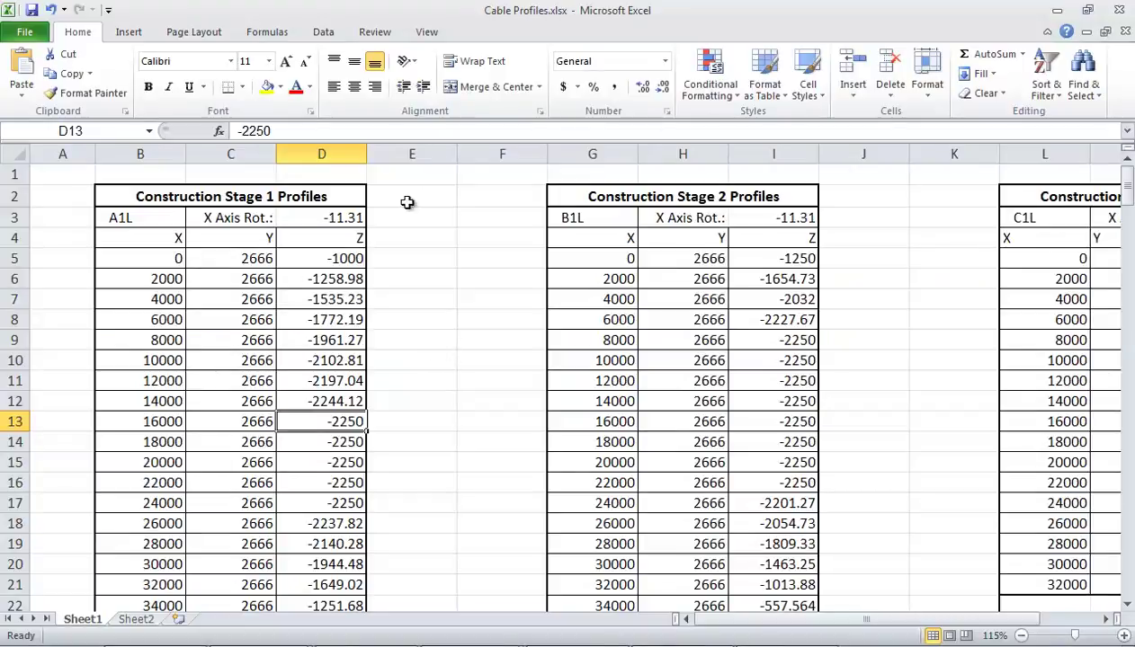
click(148, 258)
click(168, 154)
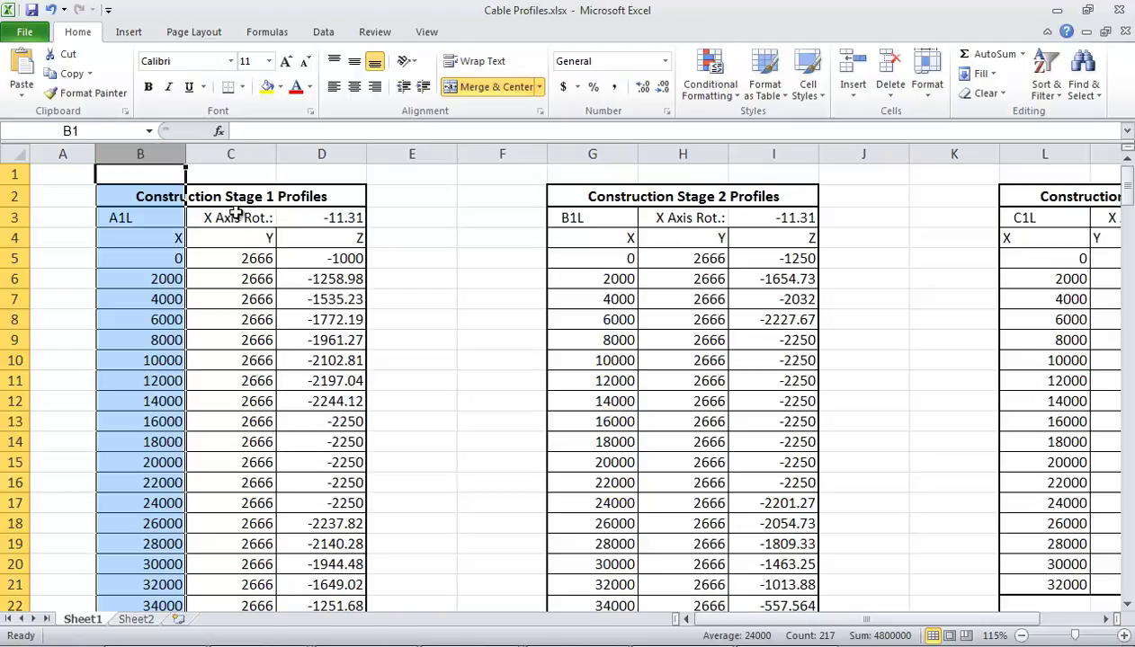
click(244, 160)
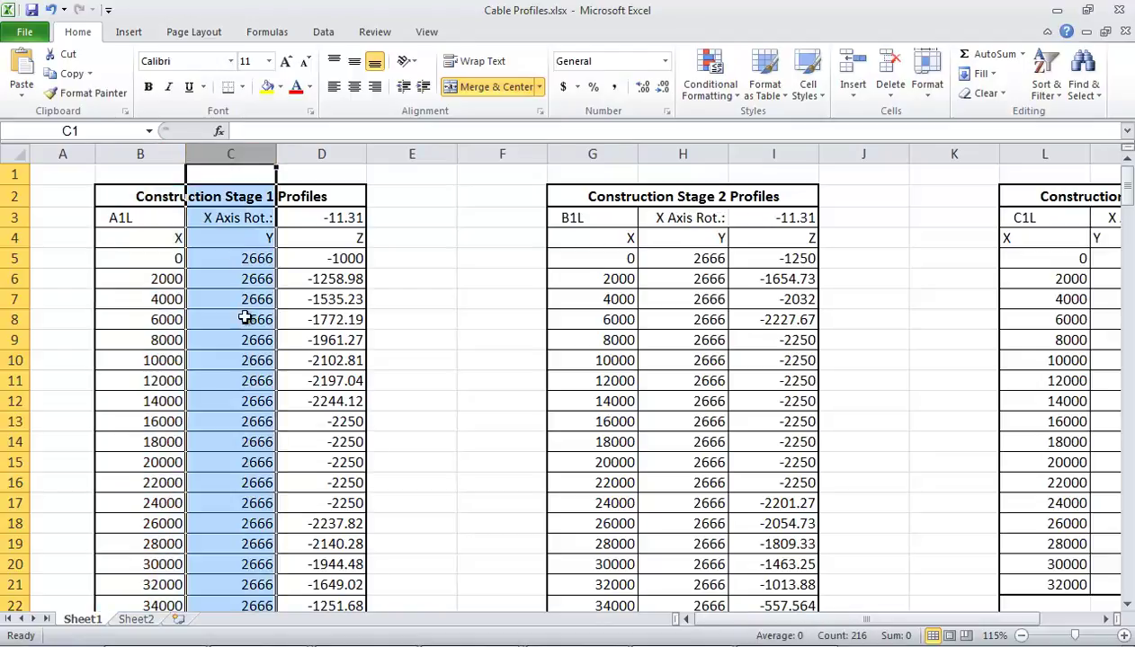
click(241, 259)
click(324, 153)
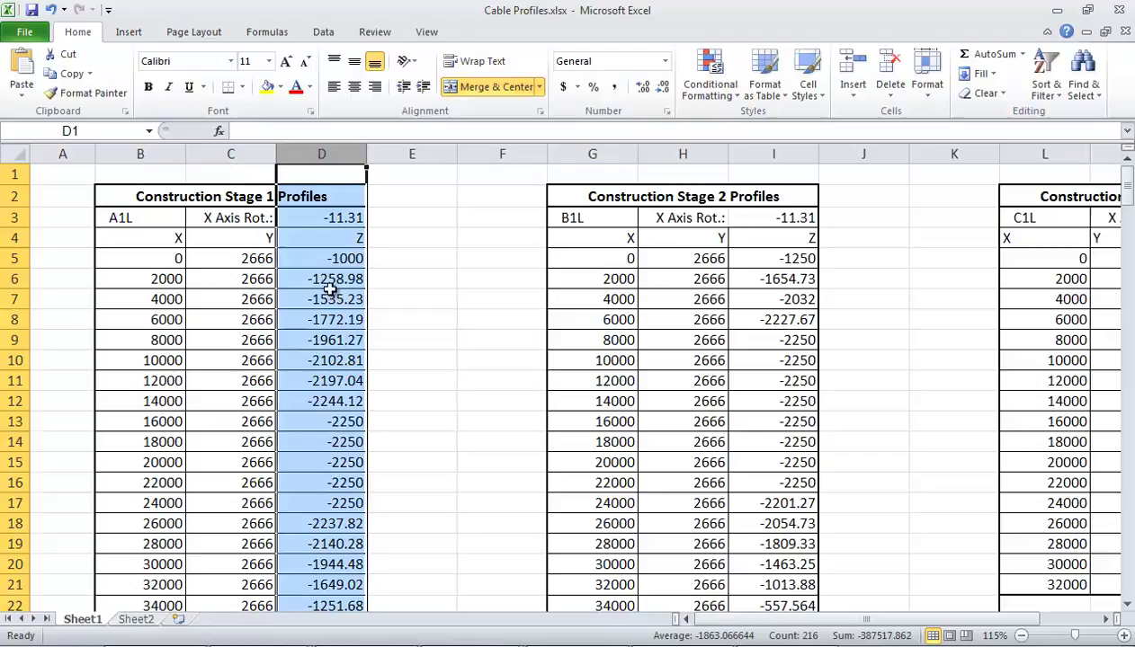
click(145, 258)
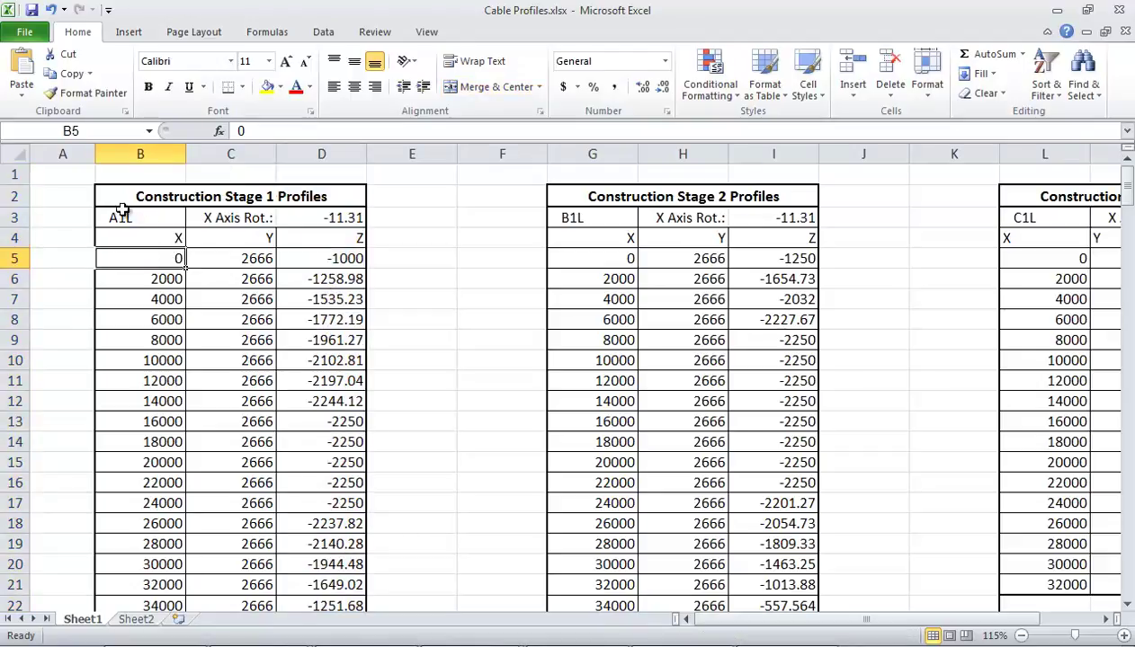
drag(150, 258, 328, 334)
key(ctrl+shift+Down)
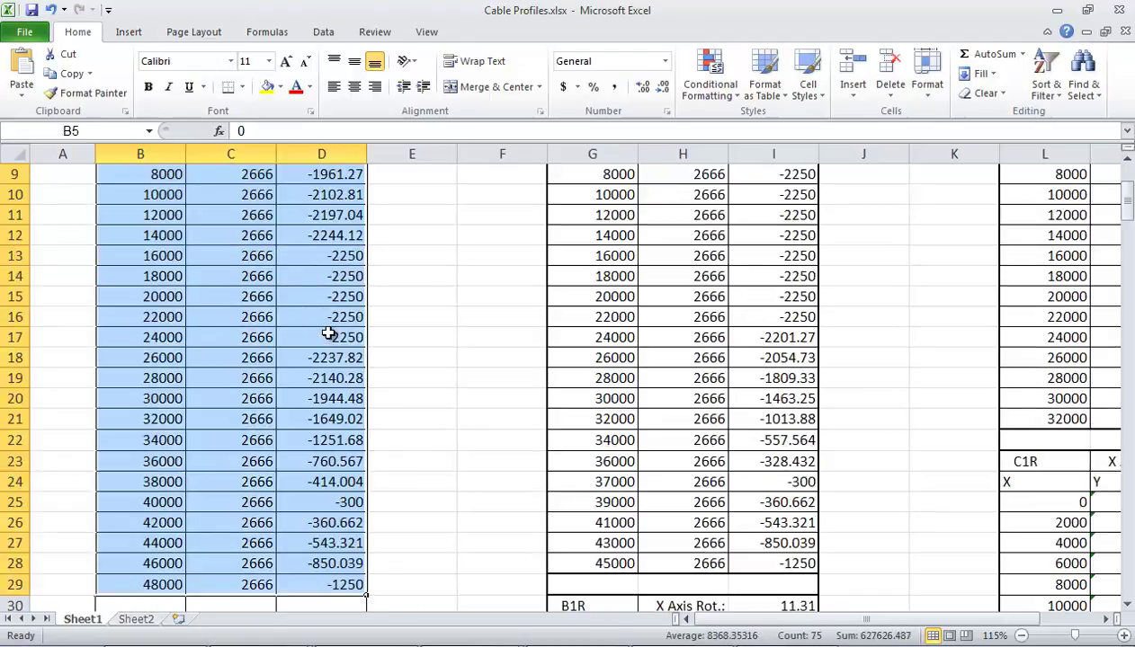
key(ctrl+c)
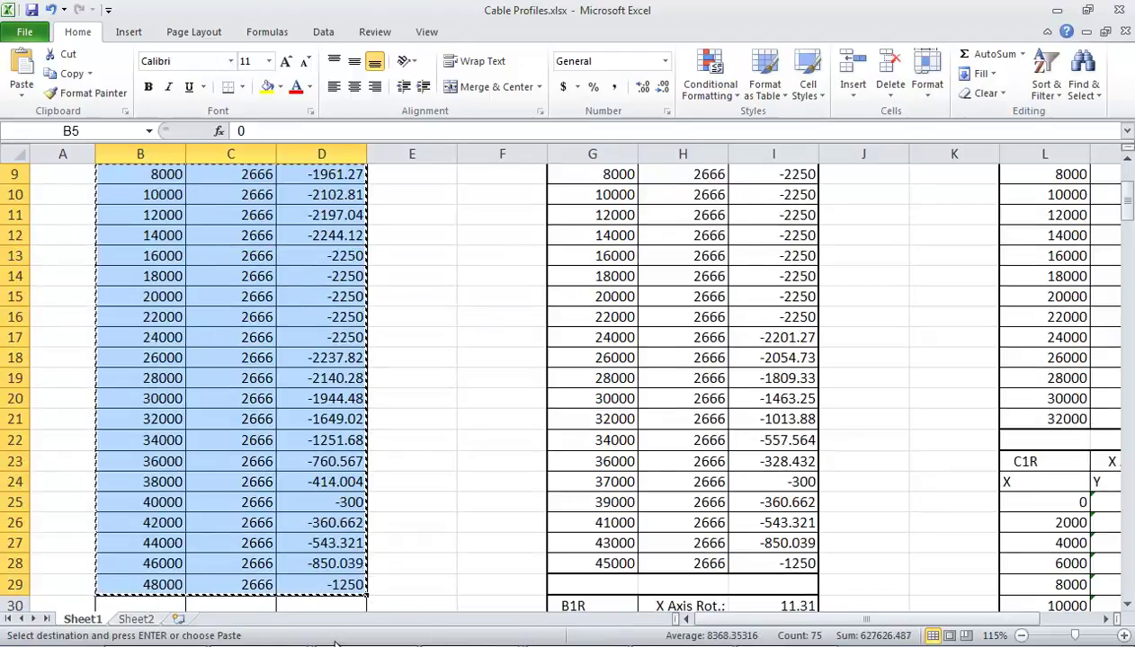
key(alt+Tab)
Name the profile A1L, with property Tendon on elements 11to61
click(140, 38)
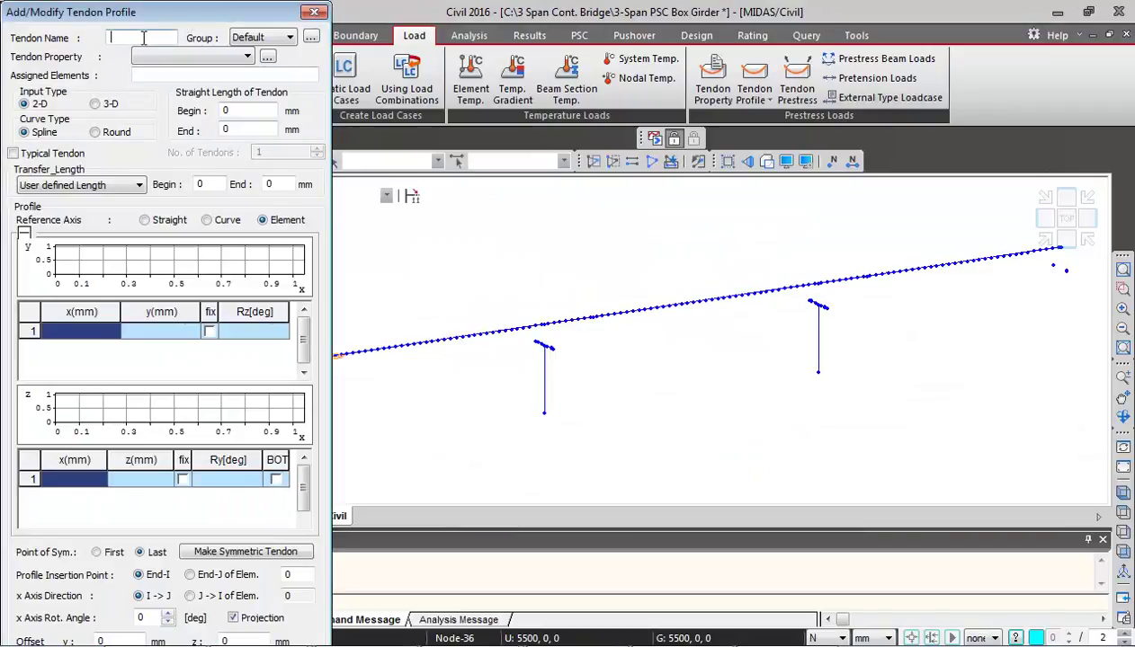
text(A1L)
click(215, 58)
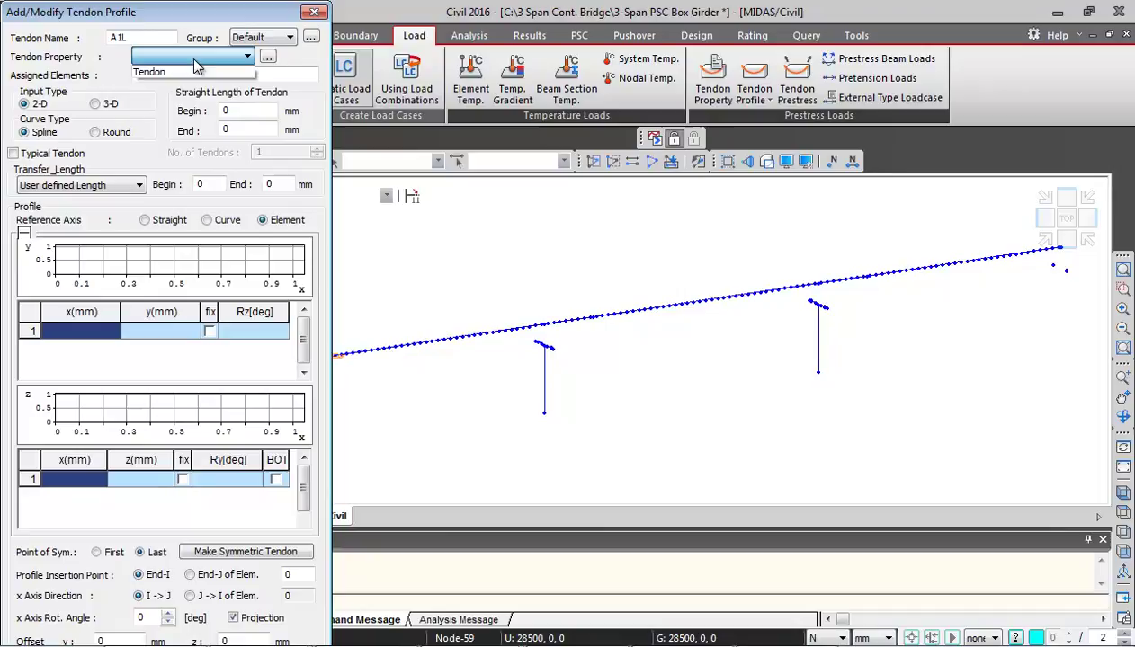
click(160, 72)
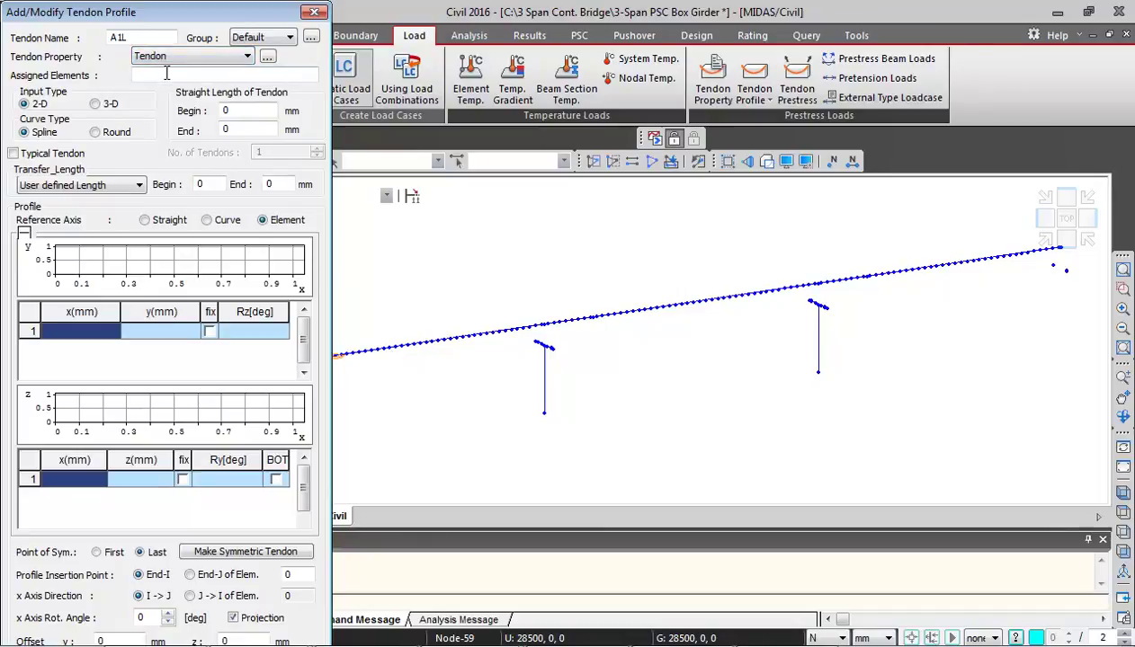
click(166, 75)
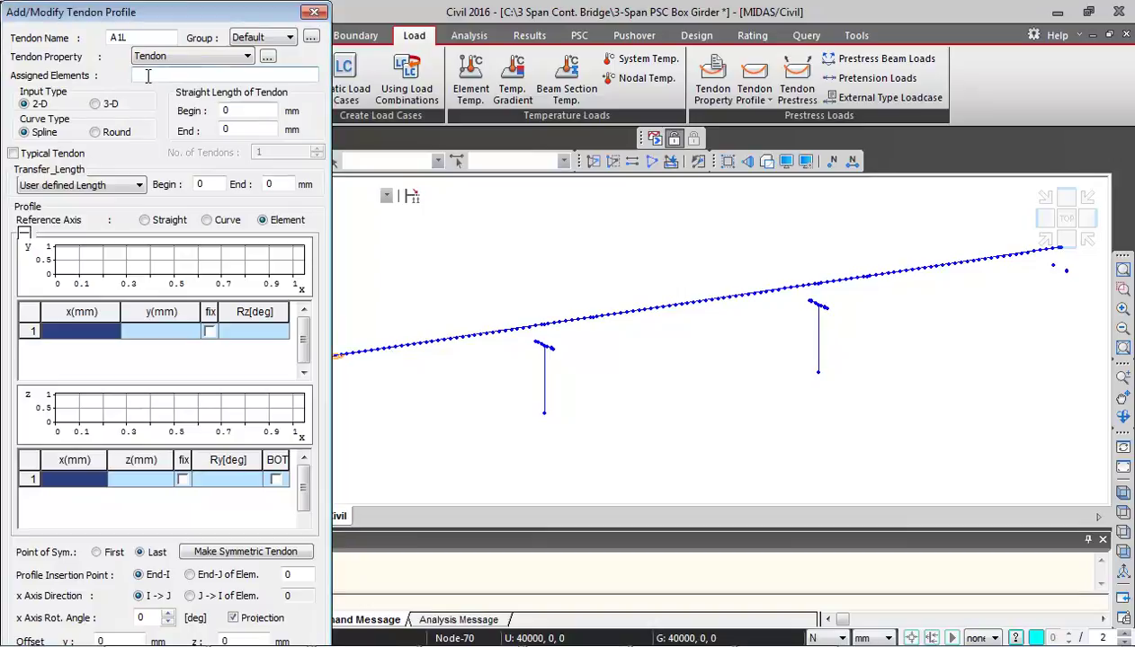
text(11to61)
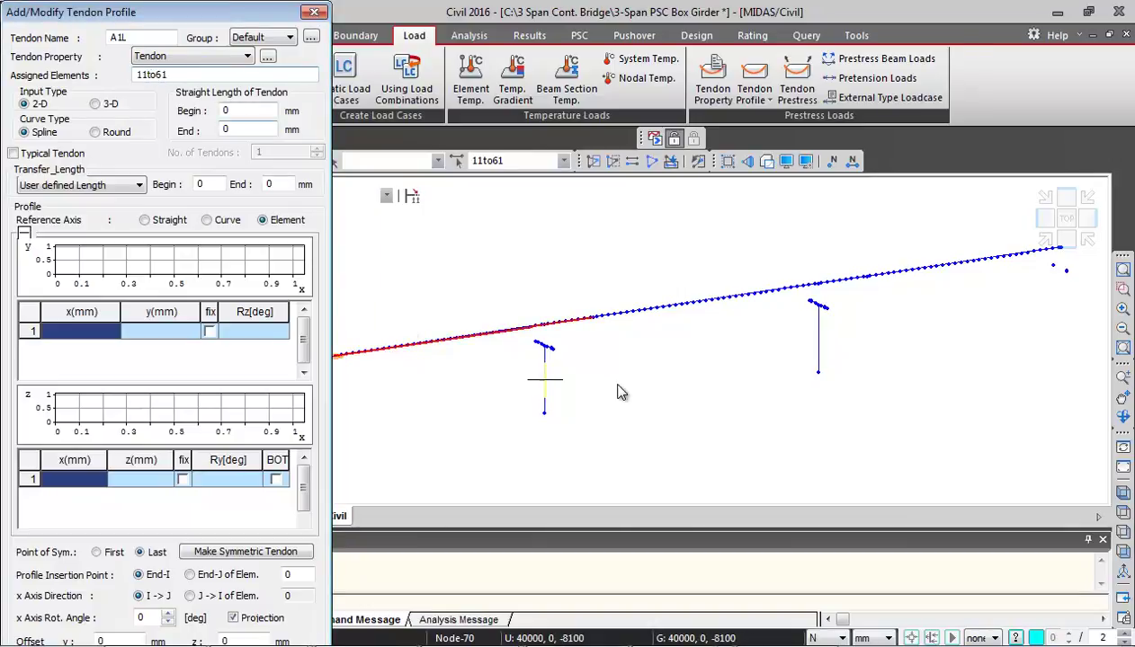
middle_drag(610, 366, 754, 315)
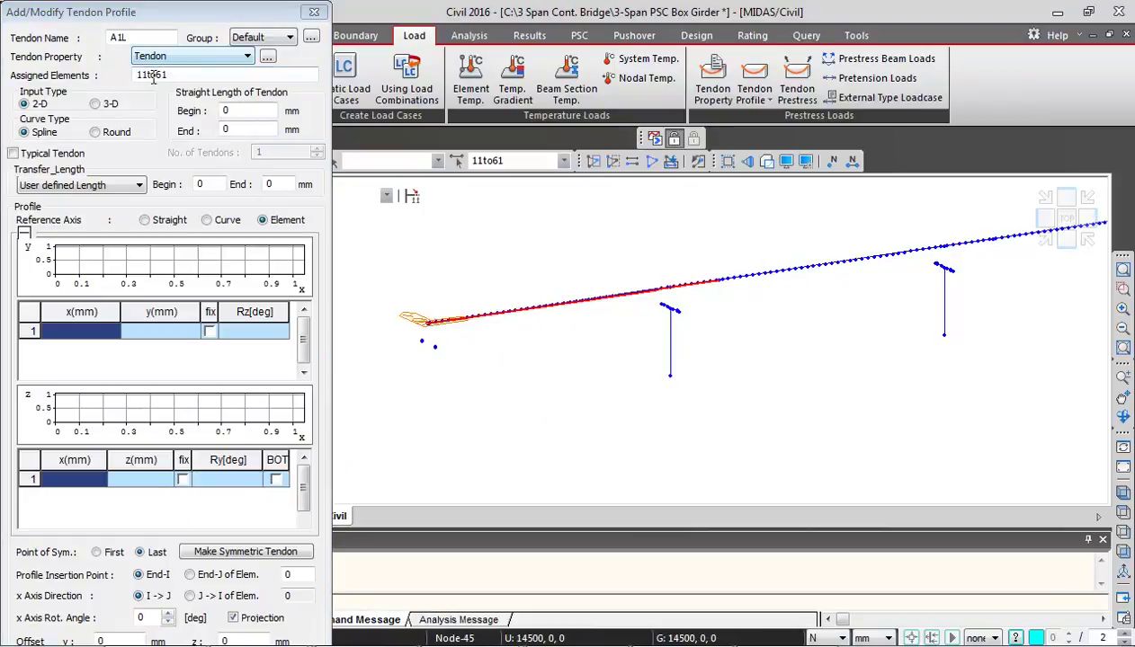
Switch to 3-D input and paste the 25 copied coordinates into the profile table
click(101, 107)
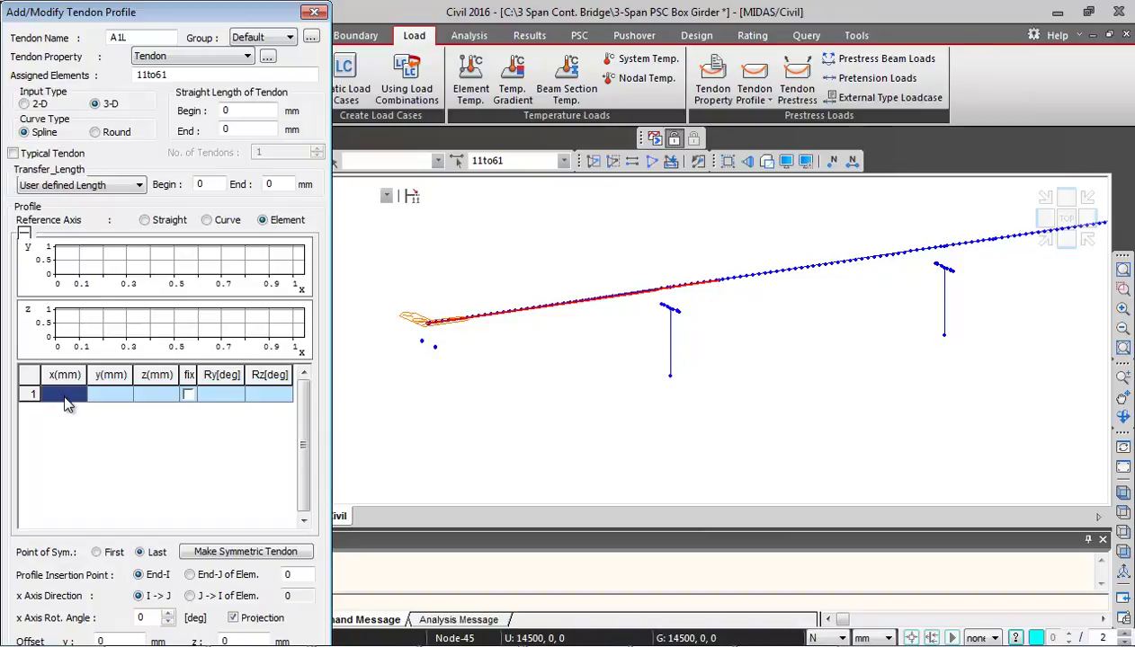
key(ctrl+v)
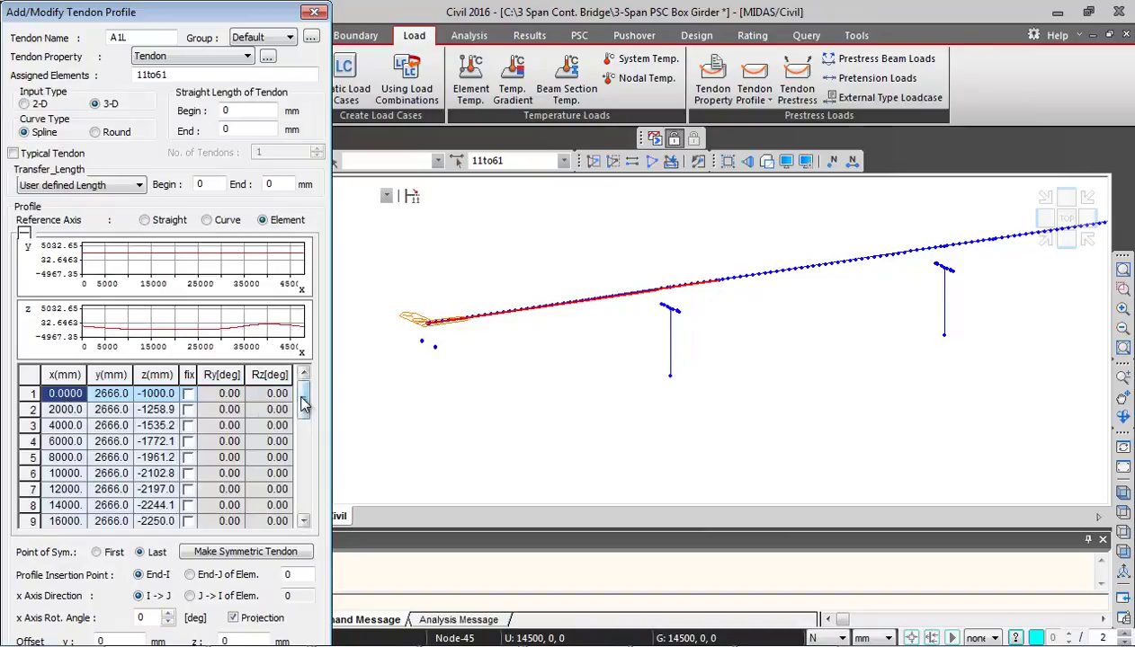
drag(306, 404, 305, 500)
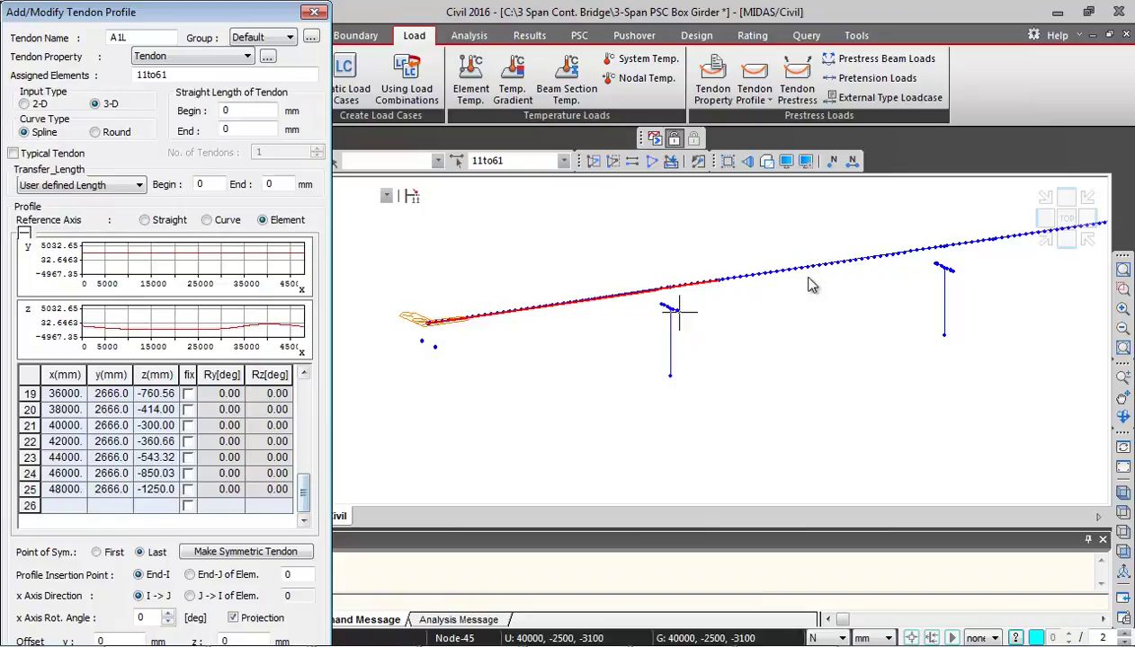
Zoom to the tendon's start and pick element 11 as the insertion point
click(1082, 239)
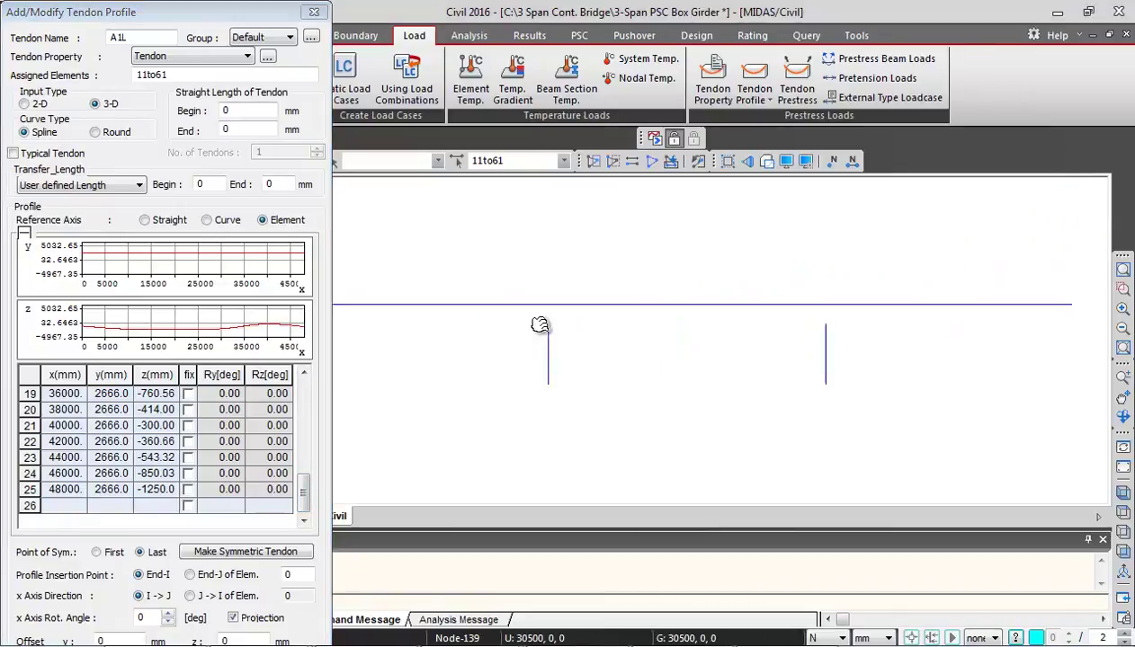
click(1122, 288)
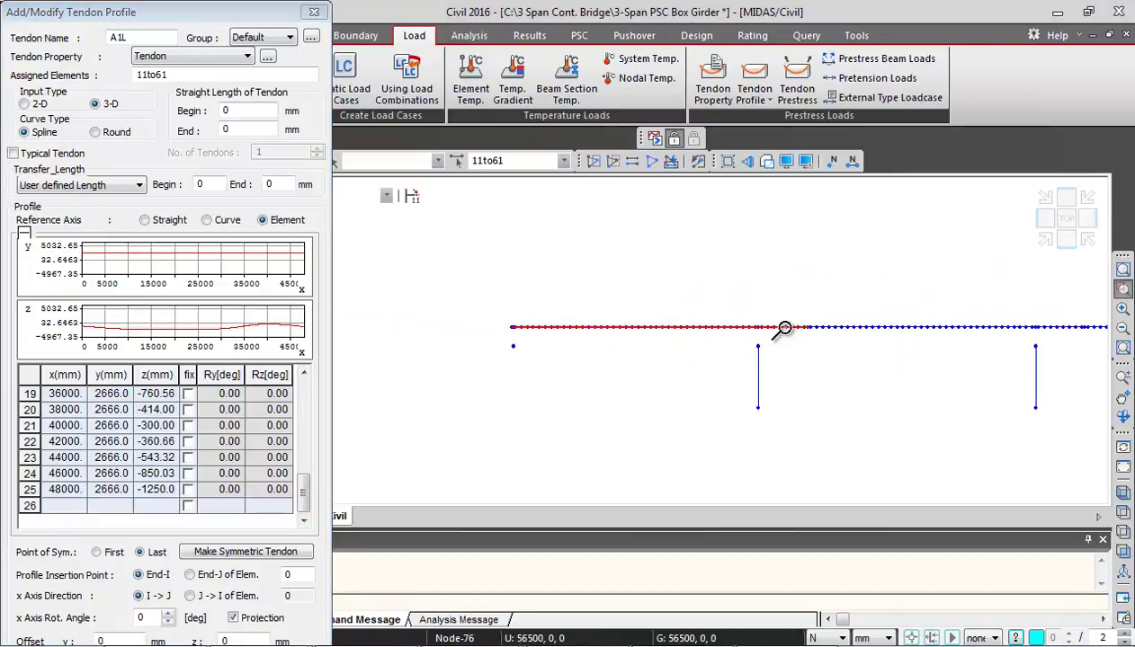
drag(488, 292, 538, 367)
drag(587, 303, 739, 378)
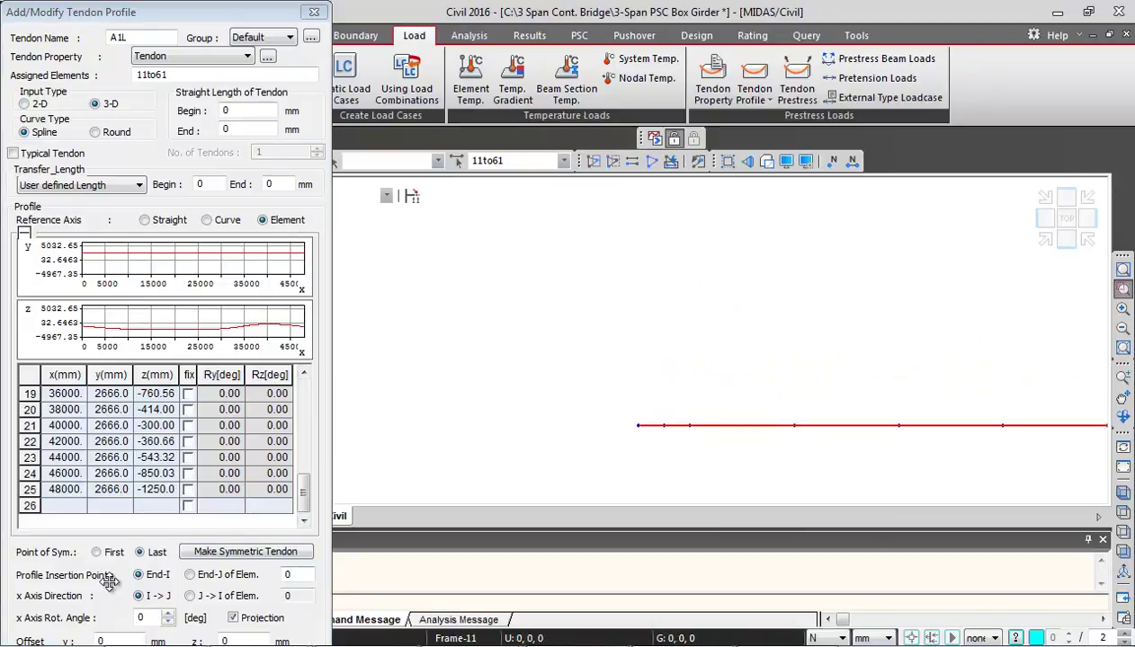
click(303, 576)
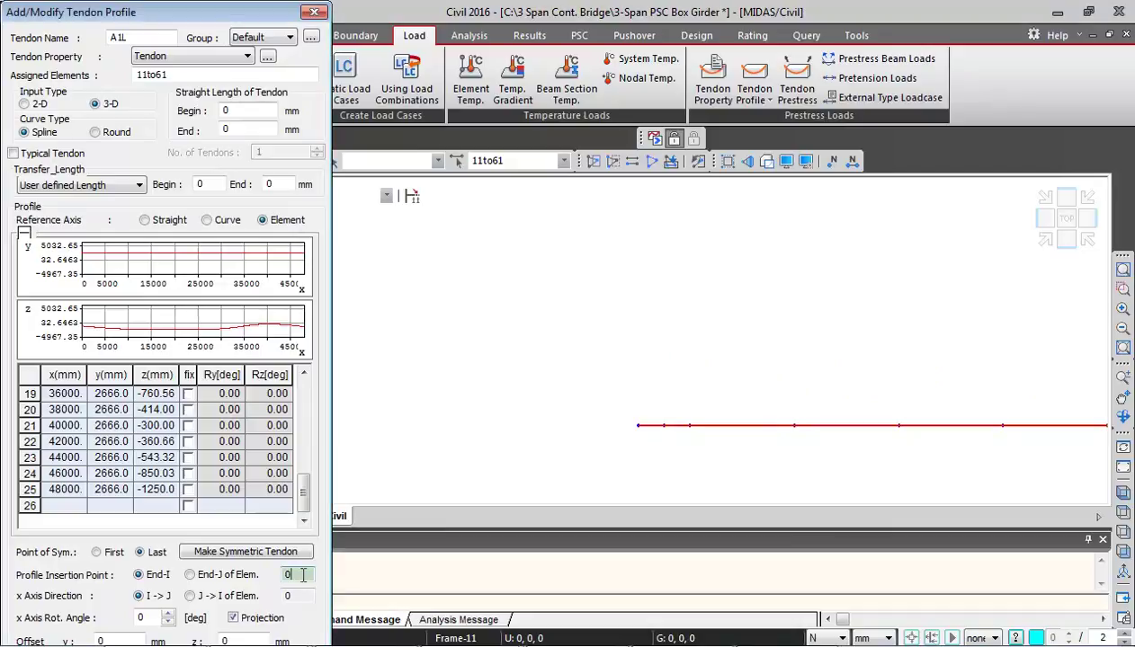
click(652, 429)
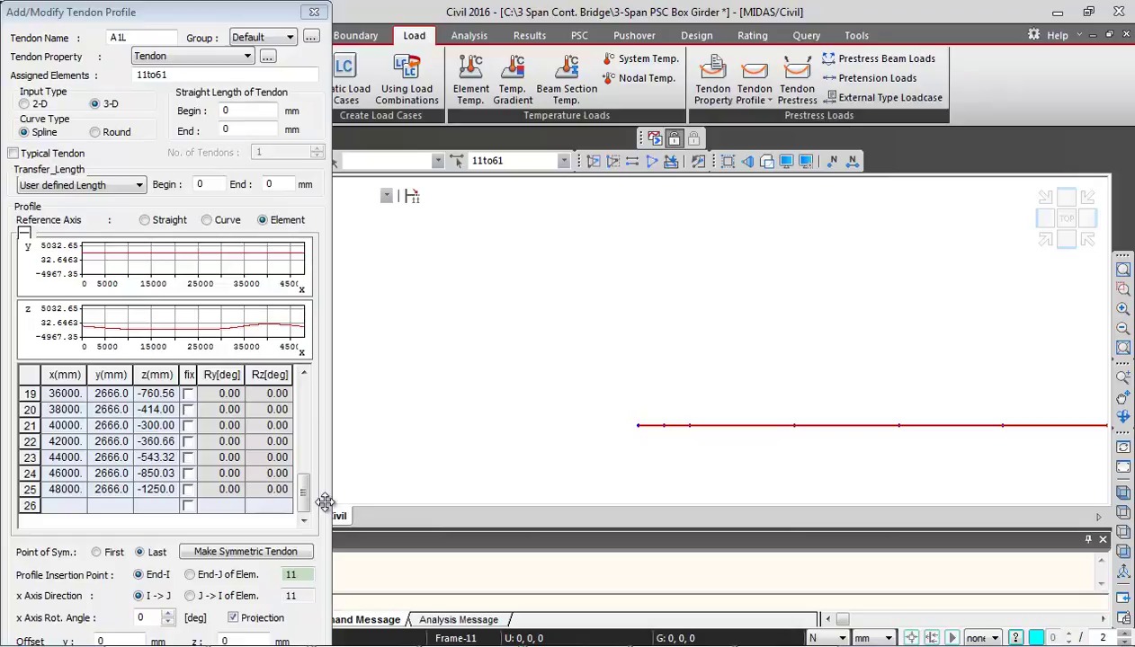
click(24, 235)
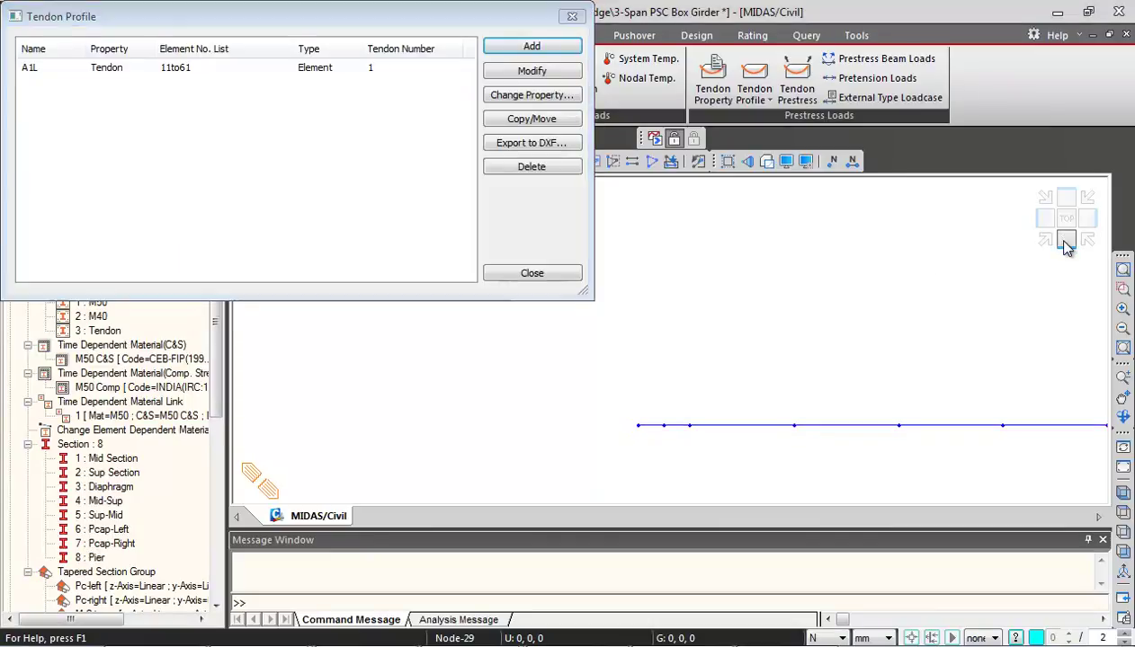
Show the girder end section with hidden surfaces and reopen A1L's profile at the y column
click(1065, 244)
middle_drag(784, 329, 856, 405)
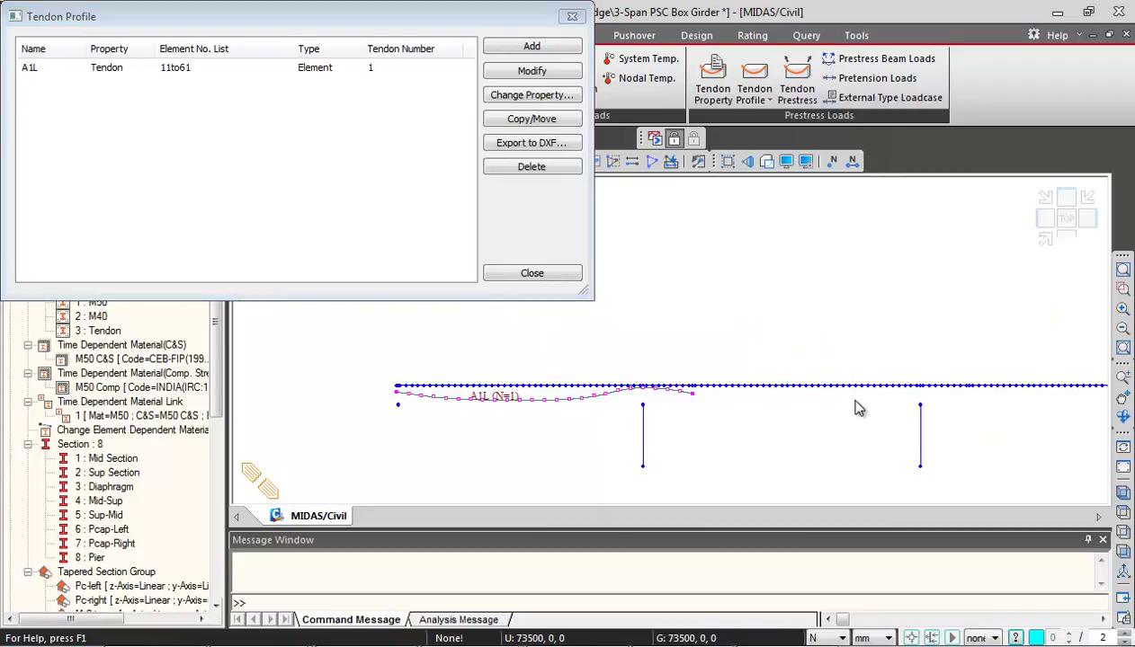
click(767, 164)
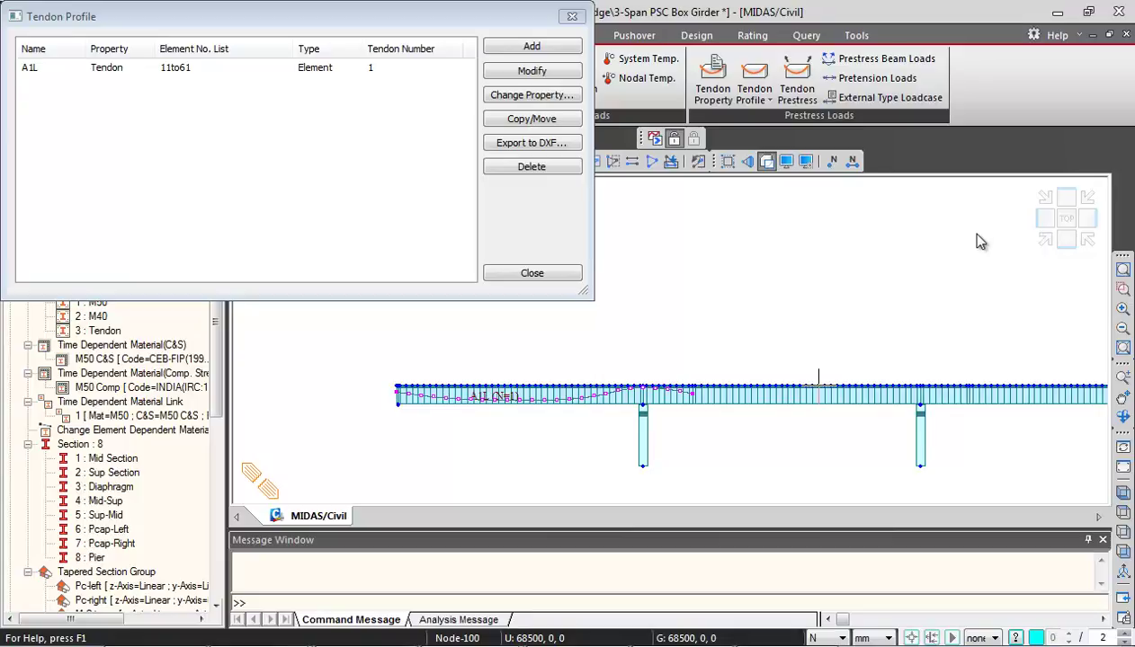
click(1043, 221)
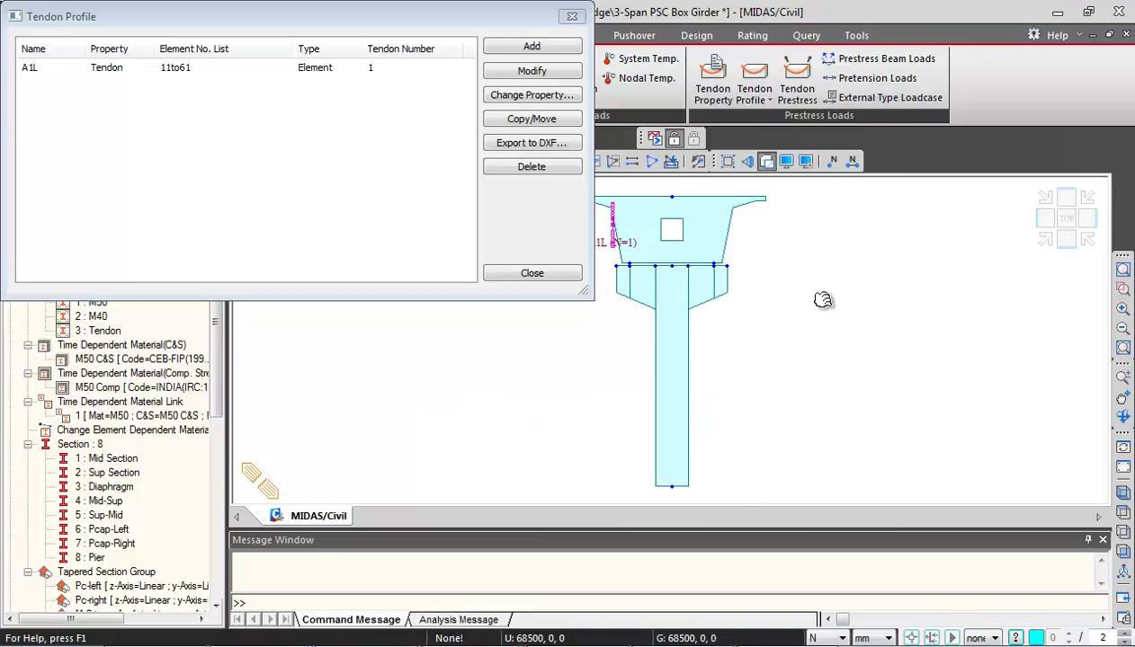
scroll(730, 378, up, 5)
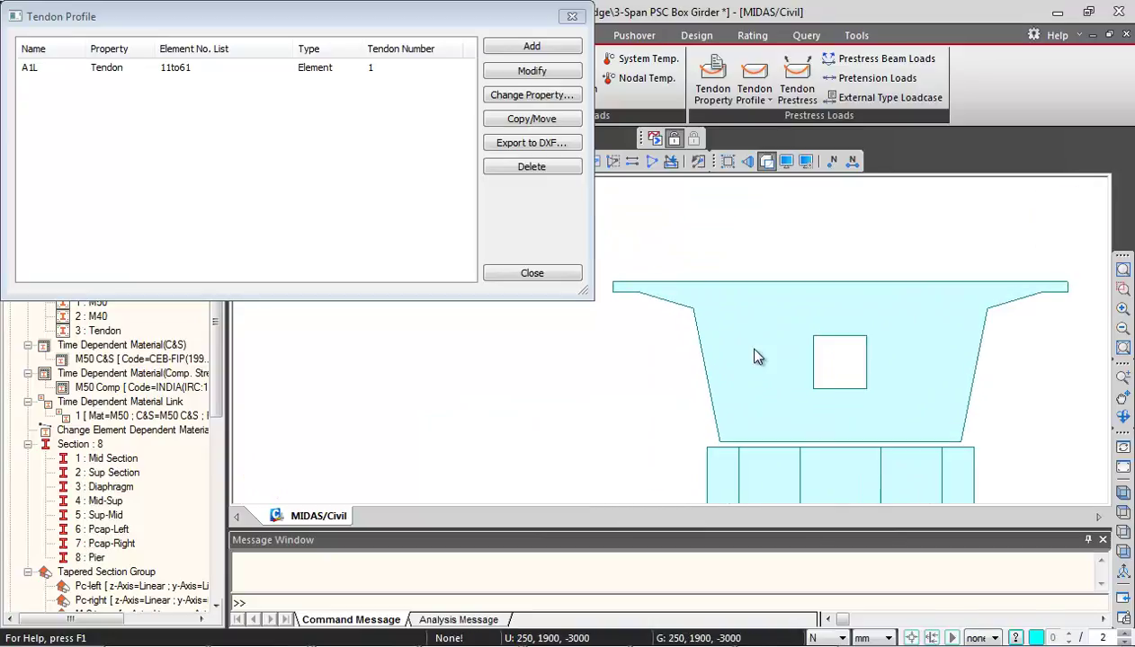
double_click(178, 69)
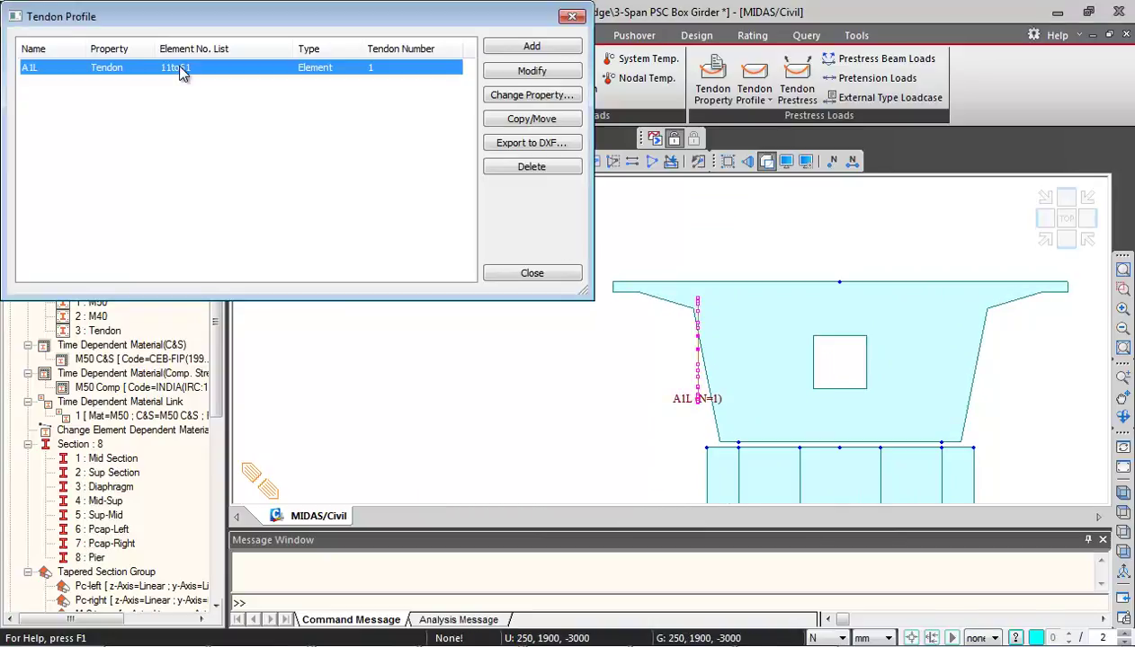
click(102, 374)
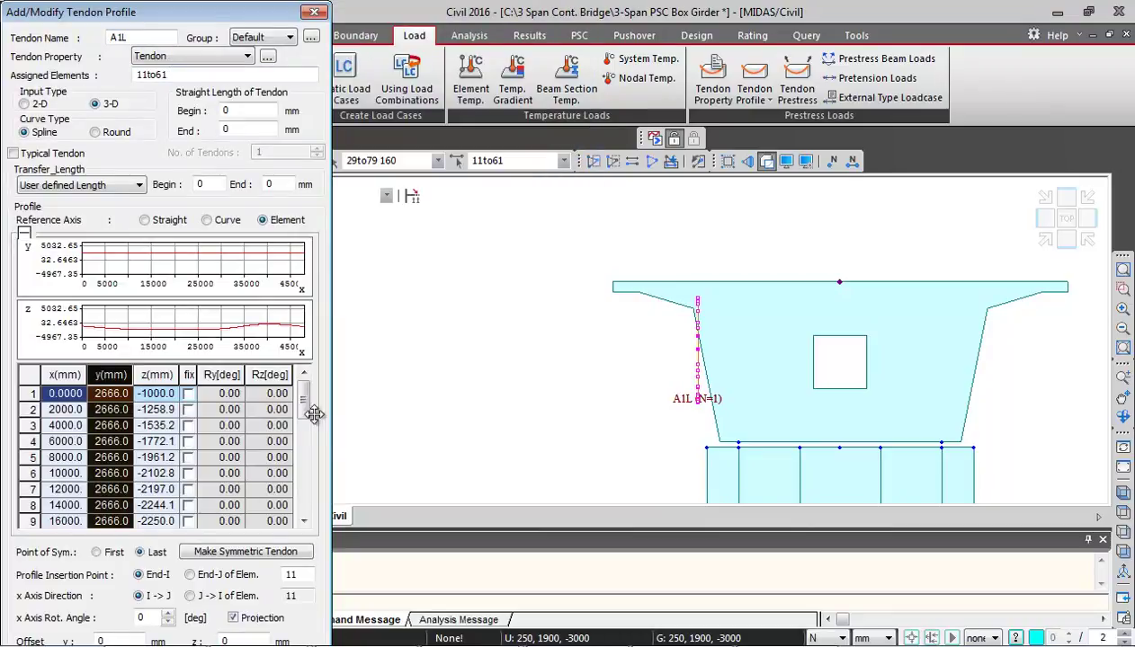
Give tendon A1L a 1.31° x-axis rotation angle and save it
double_click(140, 619)
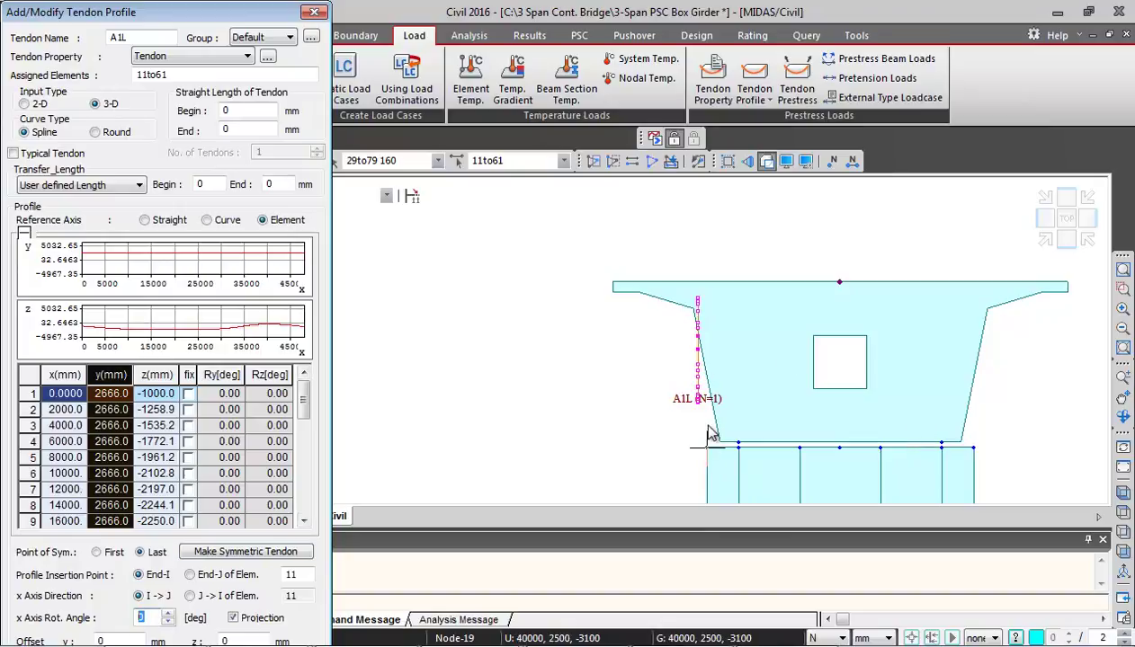
click(24, 236)
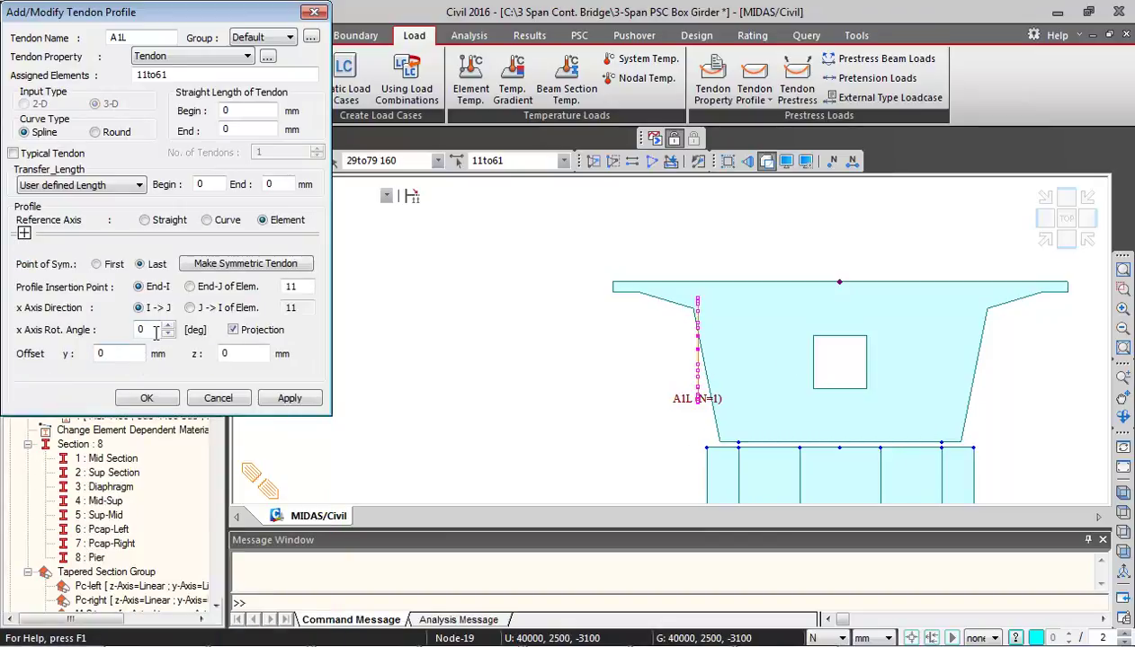
click(142, 329)
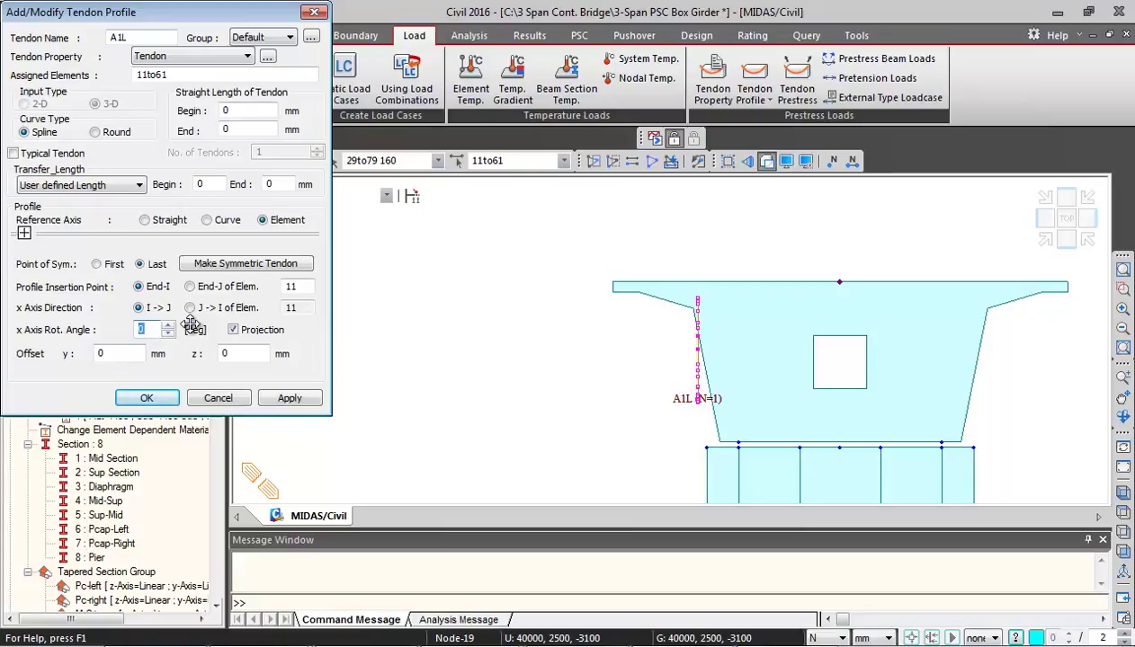
text(-1)
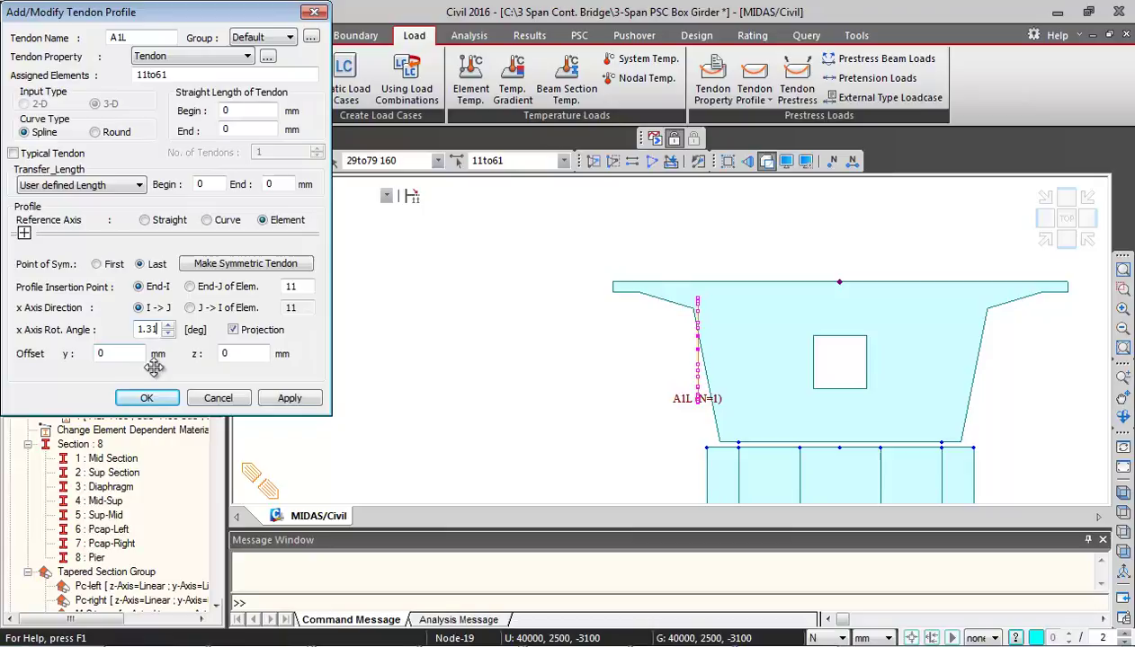
click(148, 398)
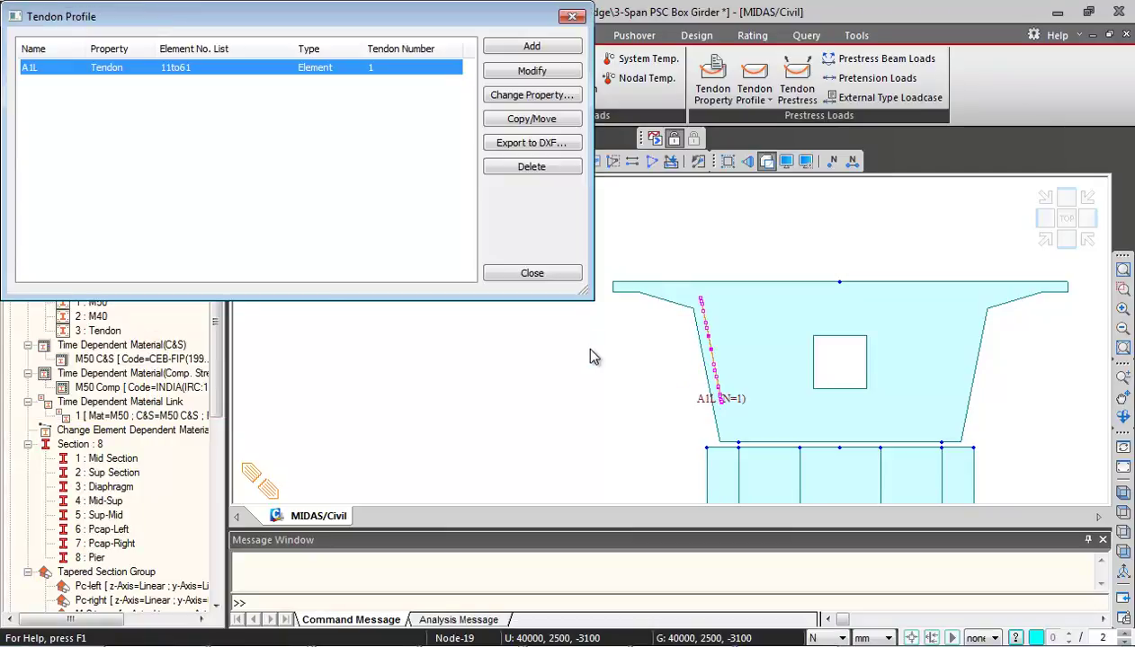
Start tendon profile A1R with property Tendon, elements 11to61 and 3-D input
click(532, 47)
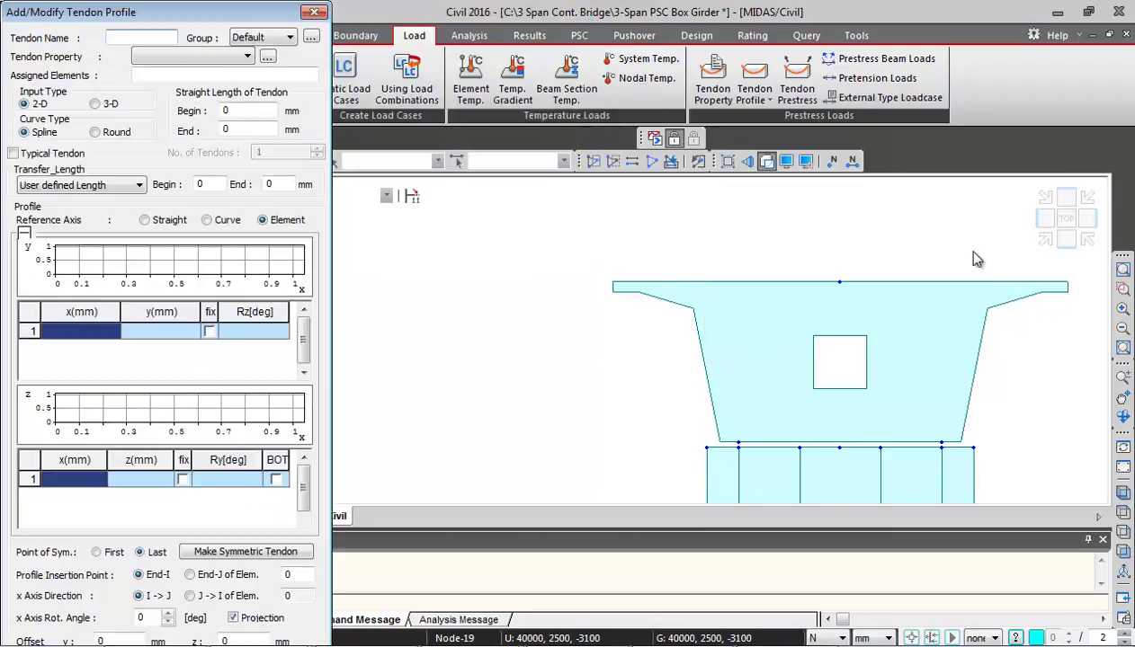
click(1066, 239)
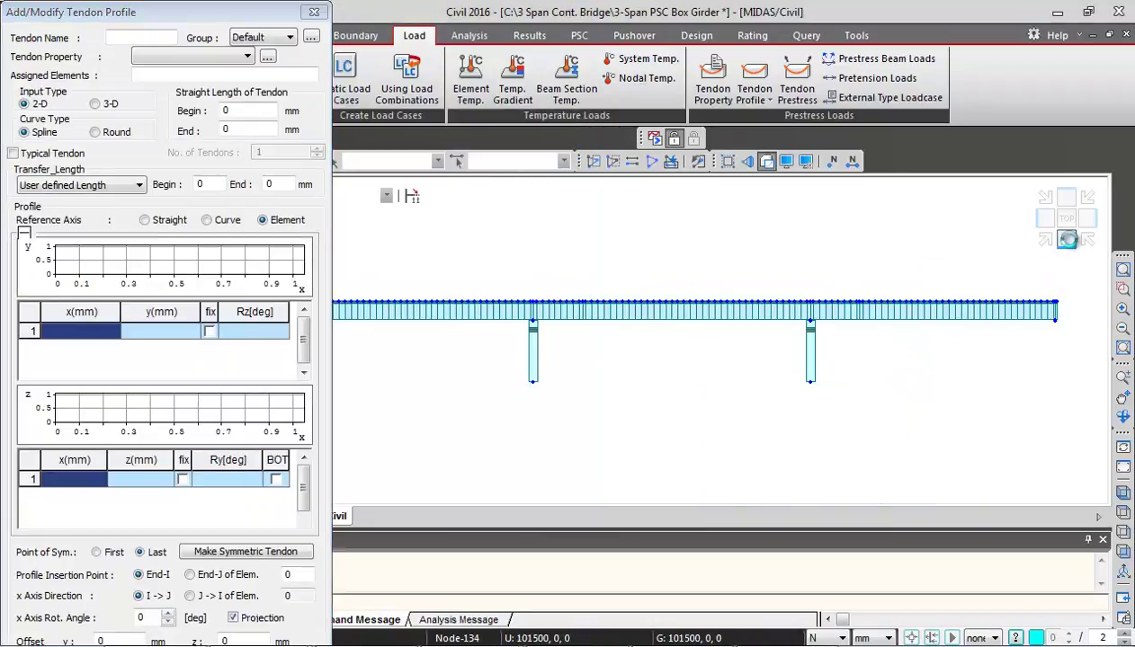
click(141, 37)
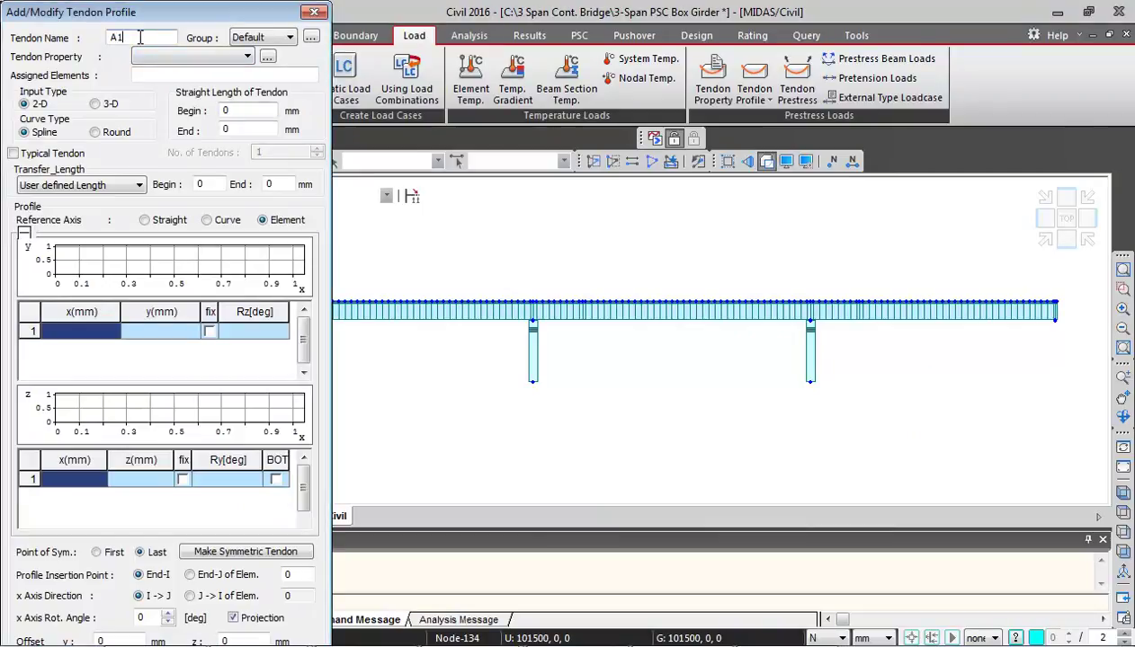
click(189, 56)
click(177, 72)
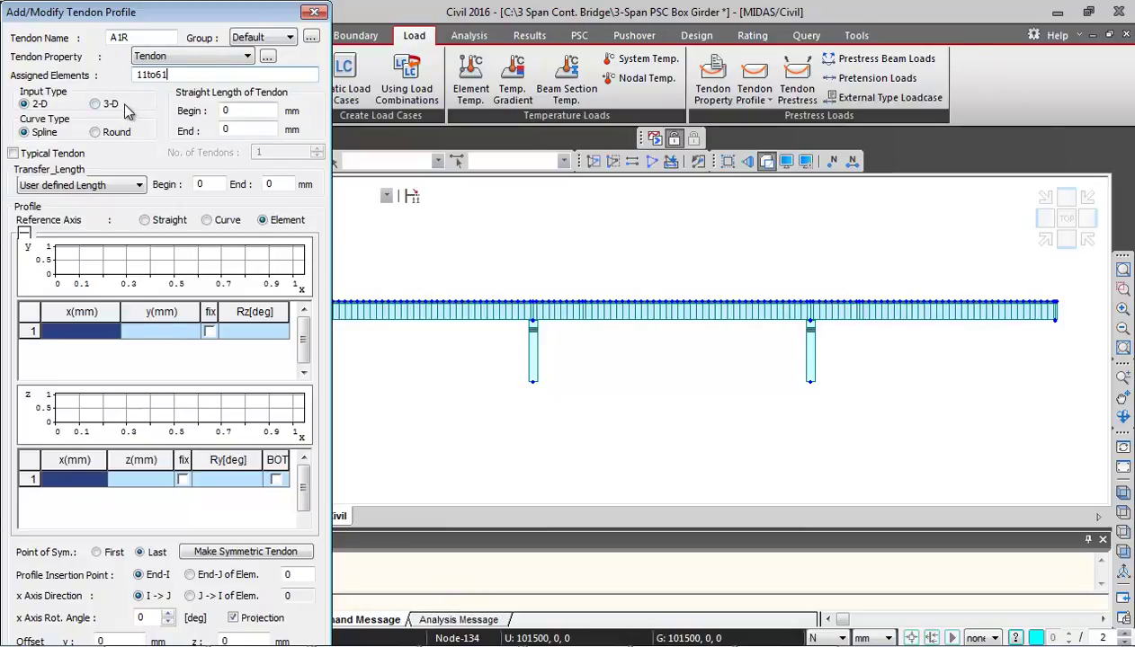
click(95, 103)
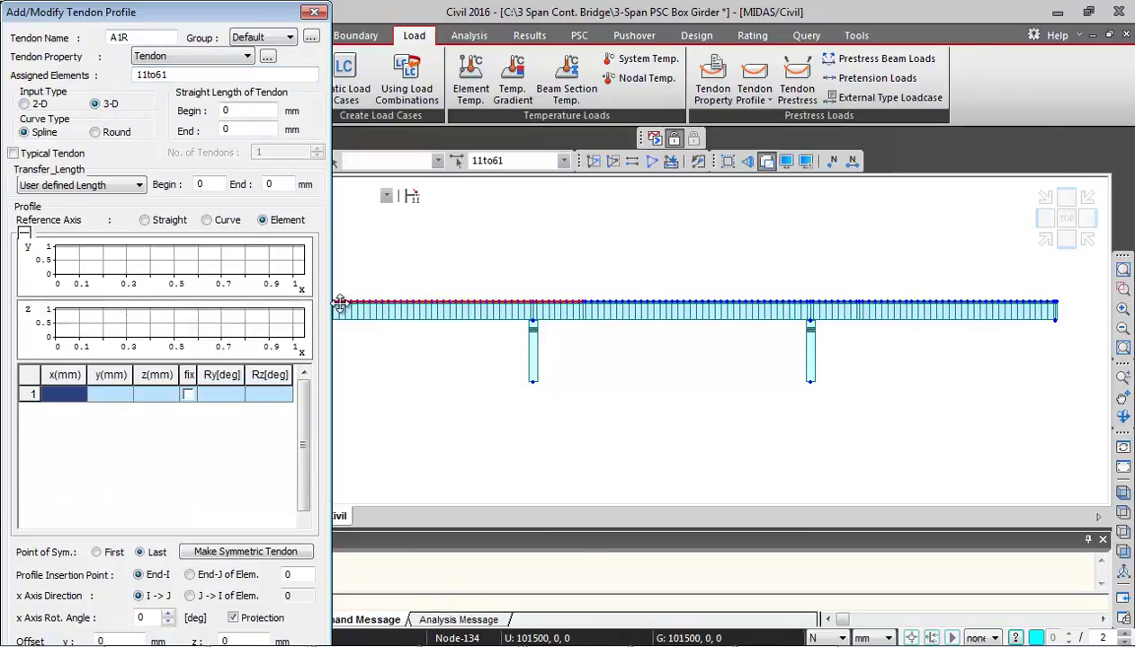
key(alt+Tab)
Copy the B33:D57 coordinates (y -2666) and return to the A1R profile dialog
click(402, 501)
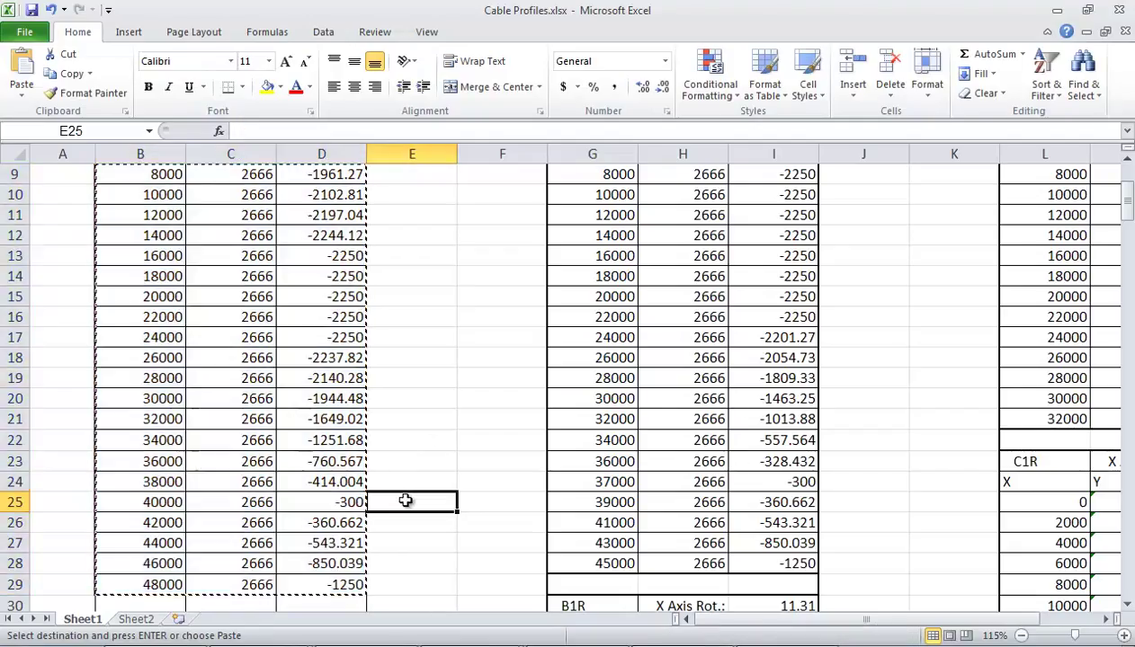
scroll(402, 495, down, 5)
click(152, 362)
key(shift+Right)
key(shift+Right)
key(ctrl+shift+Down)
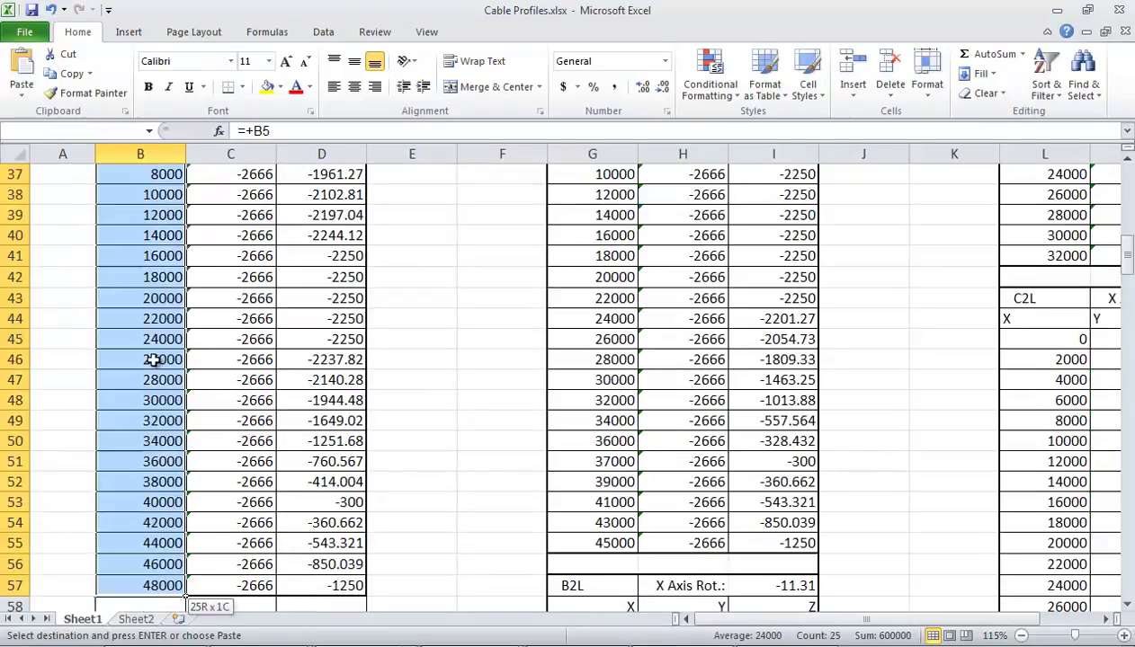
key(ctrl+c)
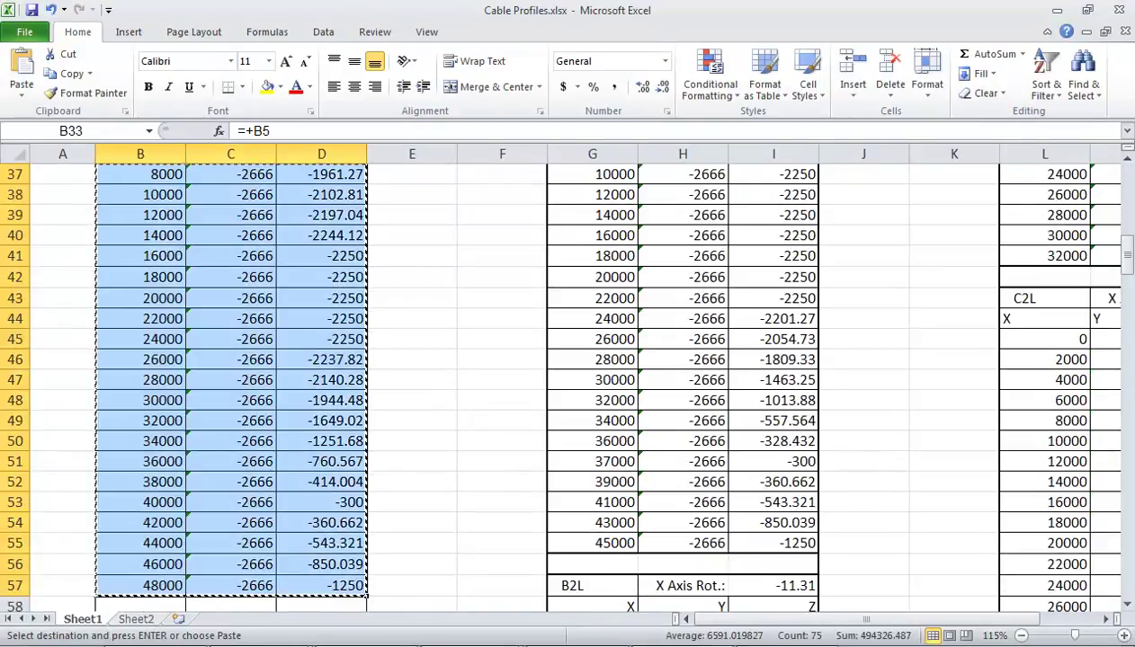
click(289, 646)
click(297, 594)
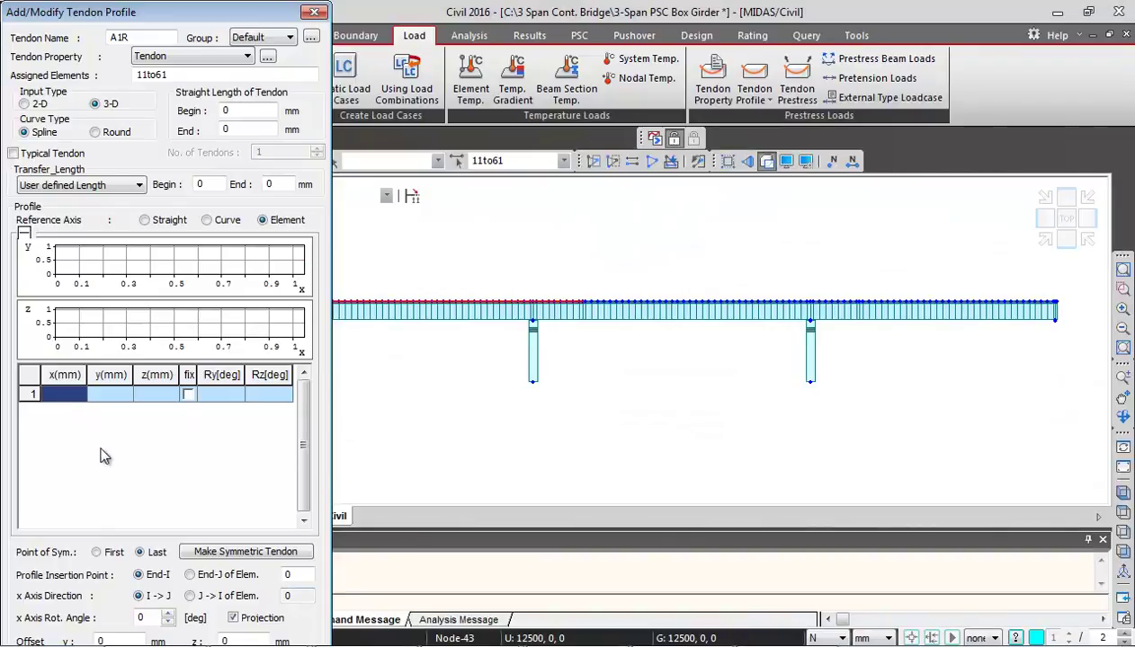
Paste the copied x-y-z coordinates into tendon A1R's profile table and bring the deck's left end into view
key(ctrl+v)
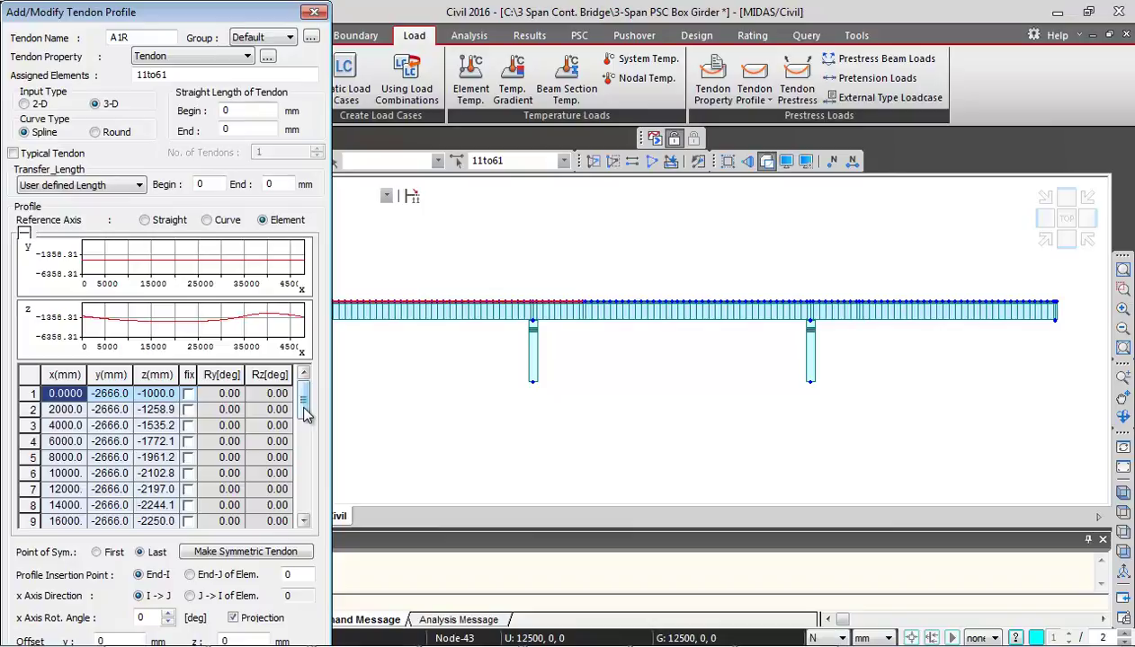
click(24, 233)
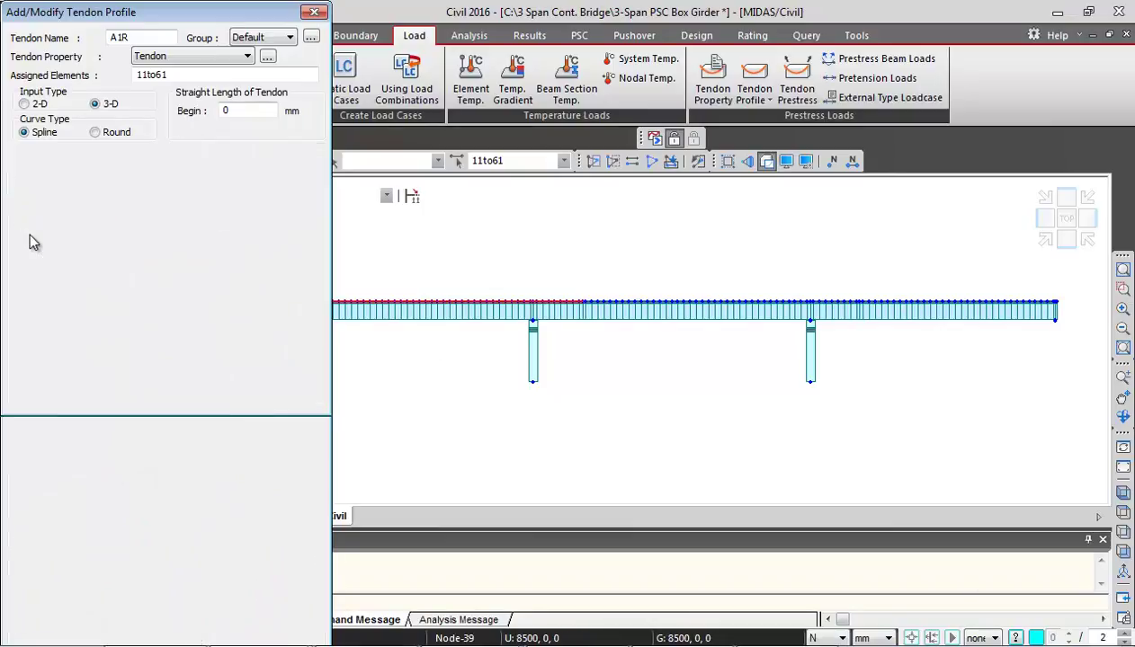
click(499, 341)
scroll(581, 334, down, 1)
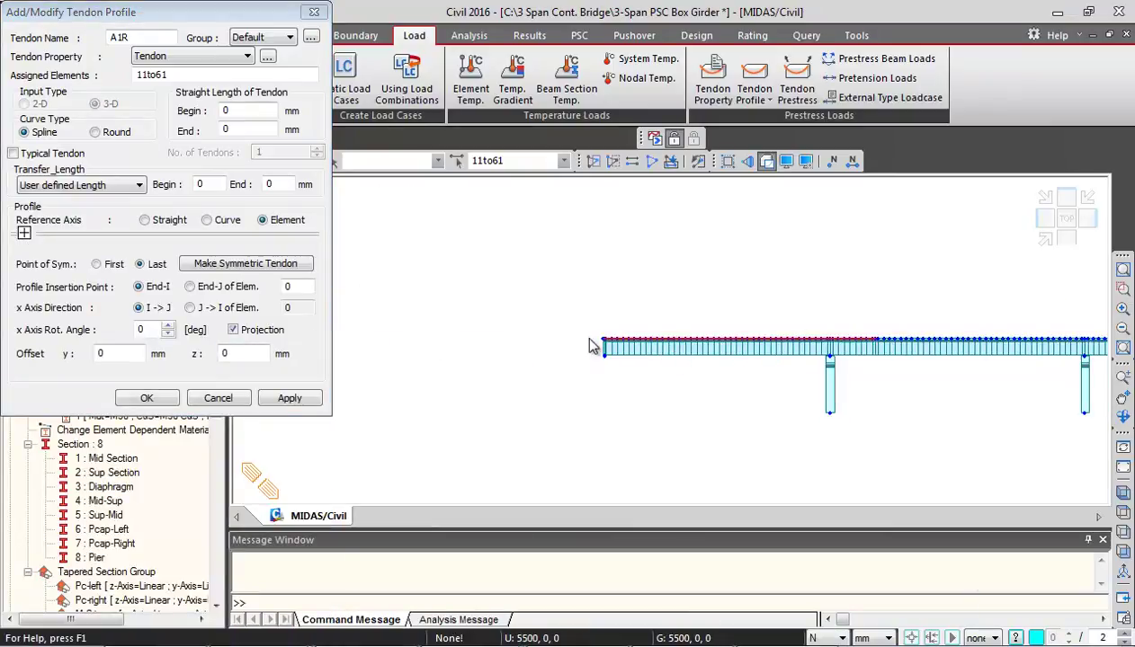
scroll(608, 329, up, 4)
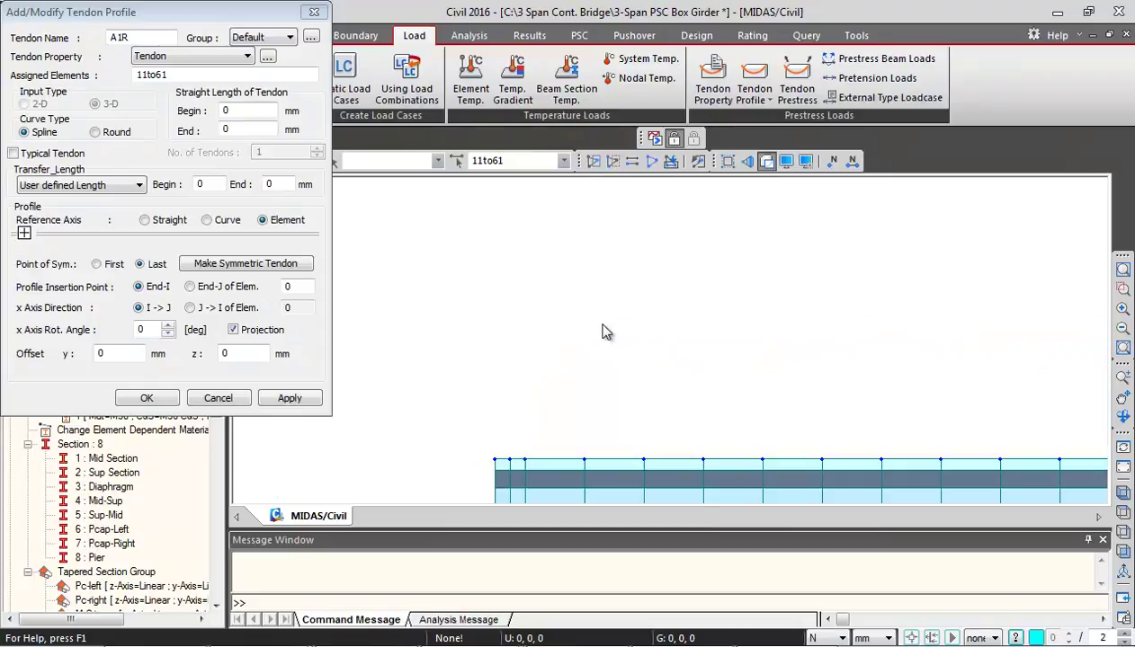
middle_drag(578, 488, 675, 285)
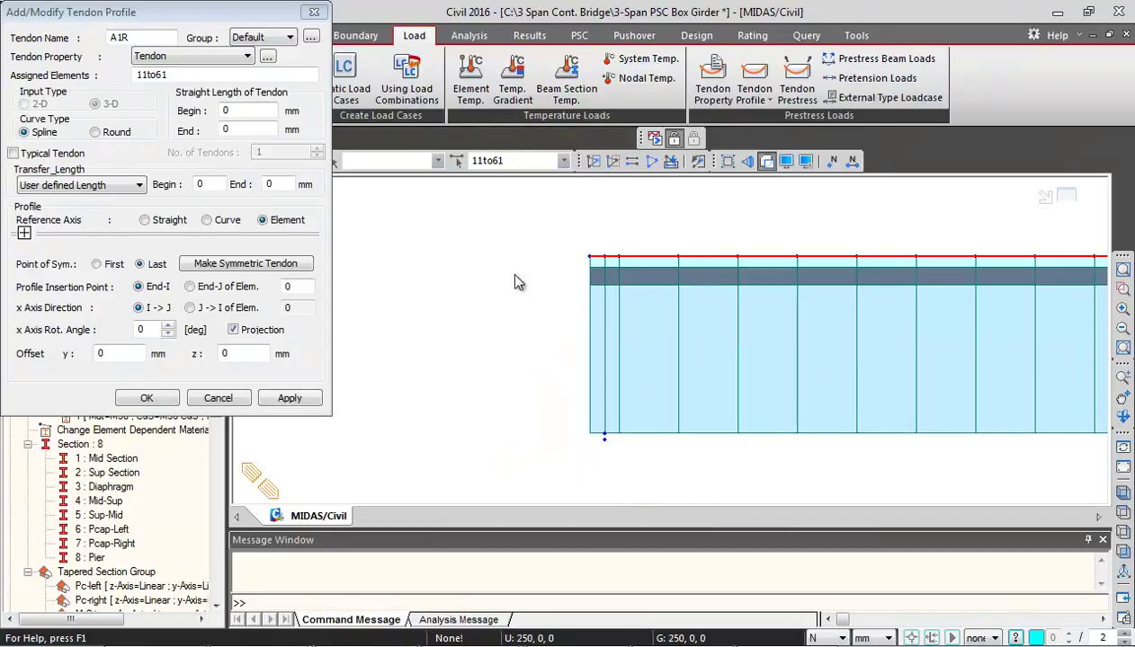
Set A1R's insertion point on element 11 with a 1.31° x-axis rotation and save the tendon
click(288, 286)
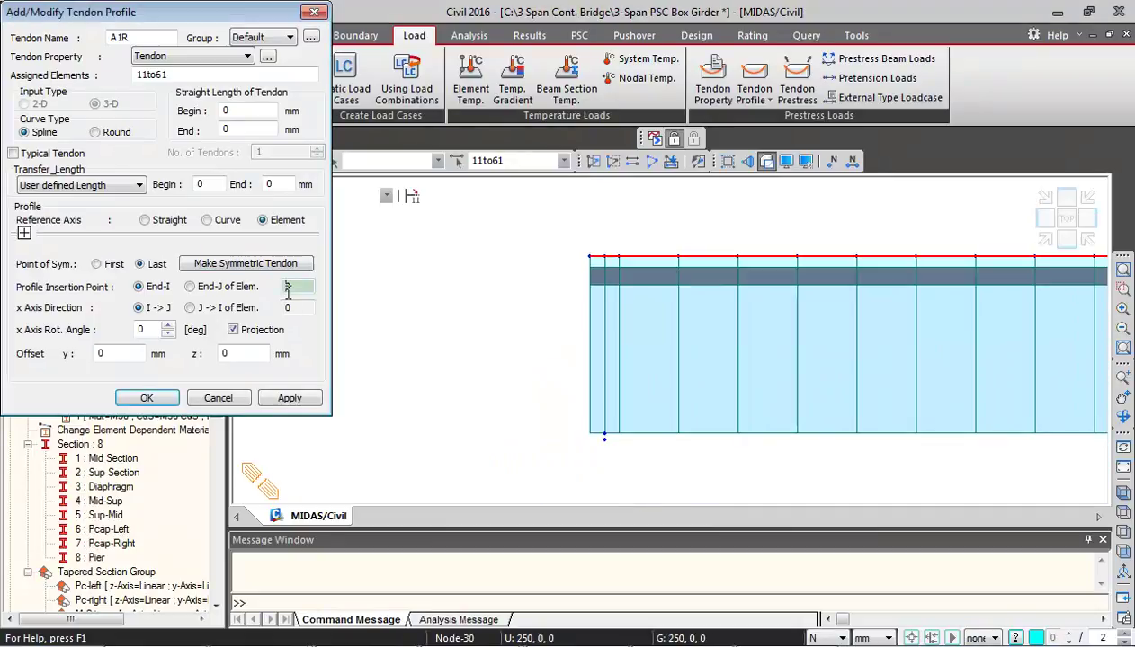
click(597, 258)
click(597, 258)
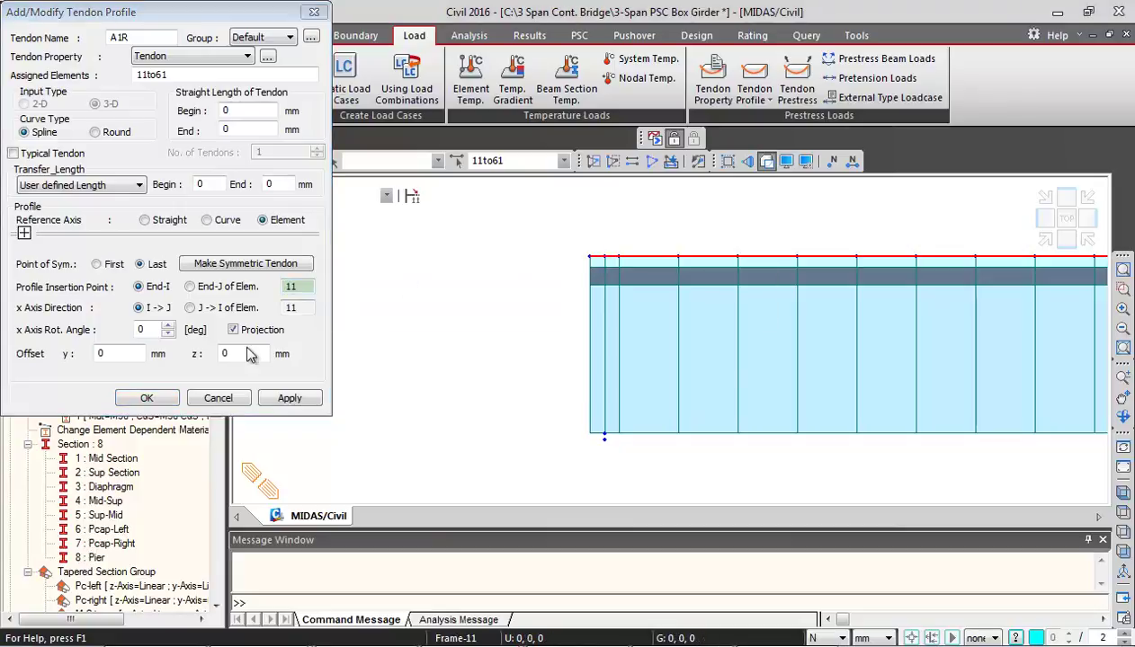
double_click(144, 330)
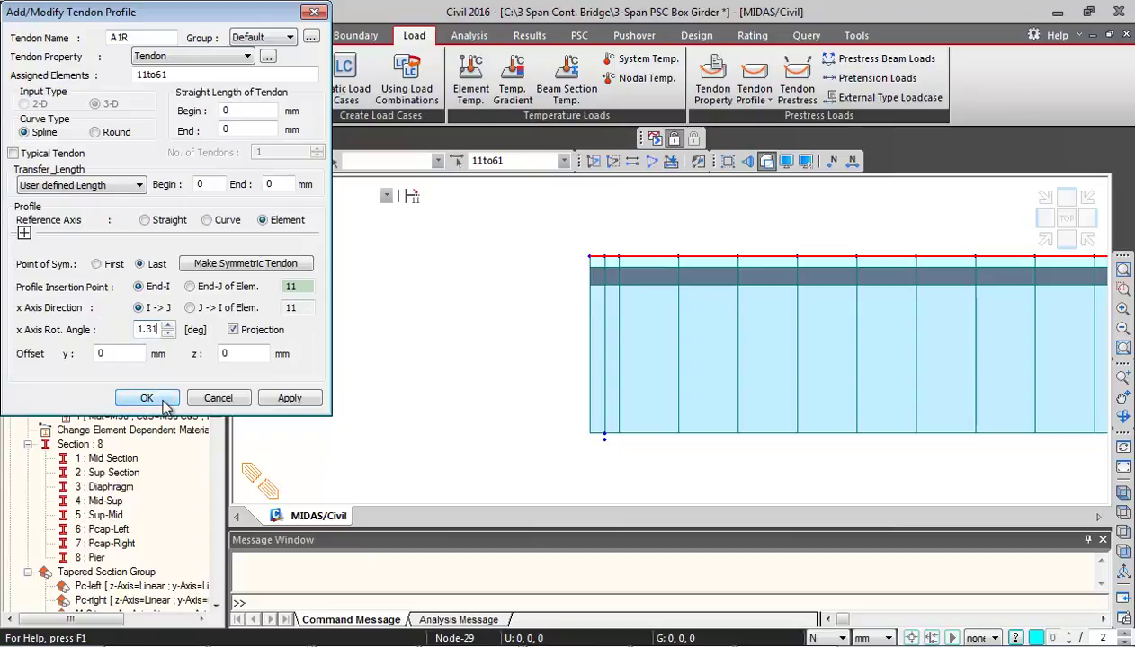
click(147, 399)
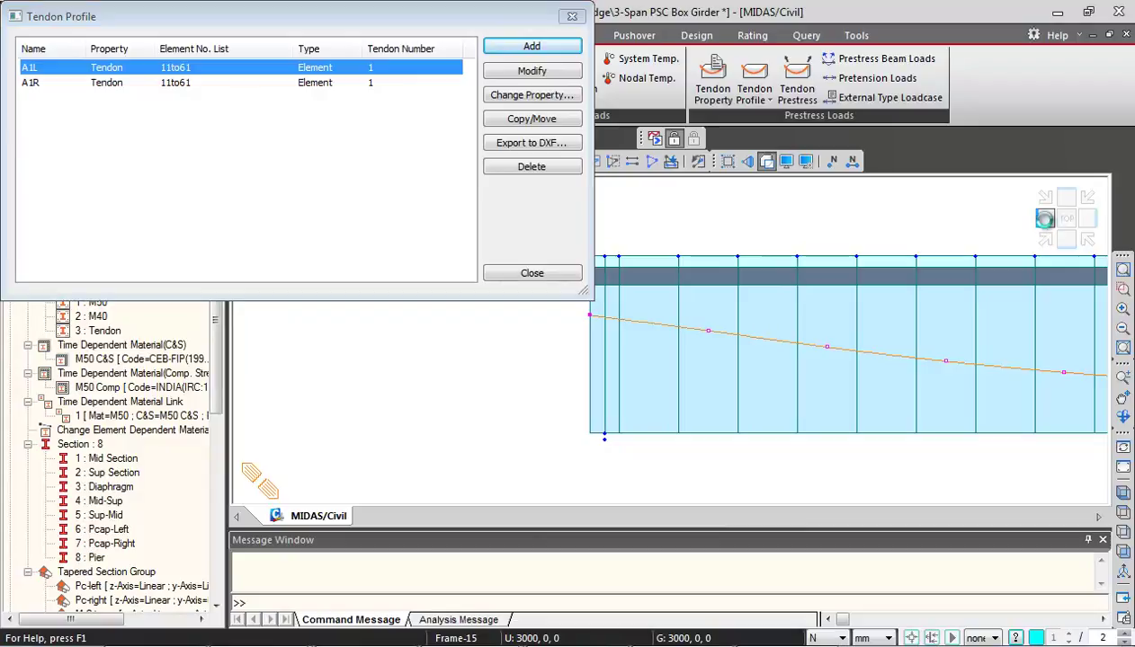
Check tendons A1L and A1R together in the girder cross-section view
click(1045, 221)
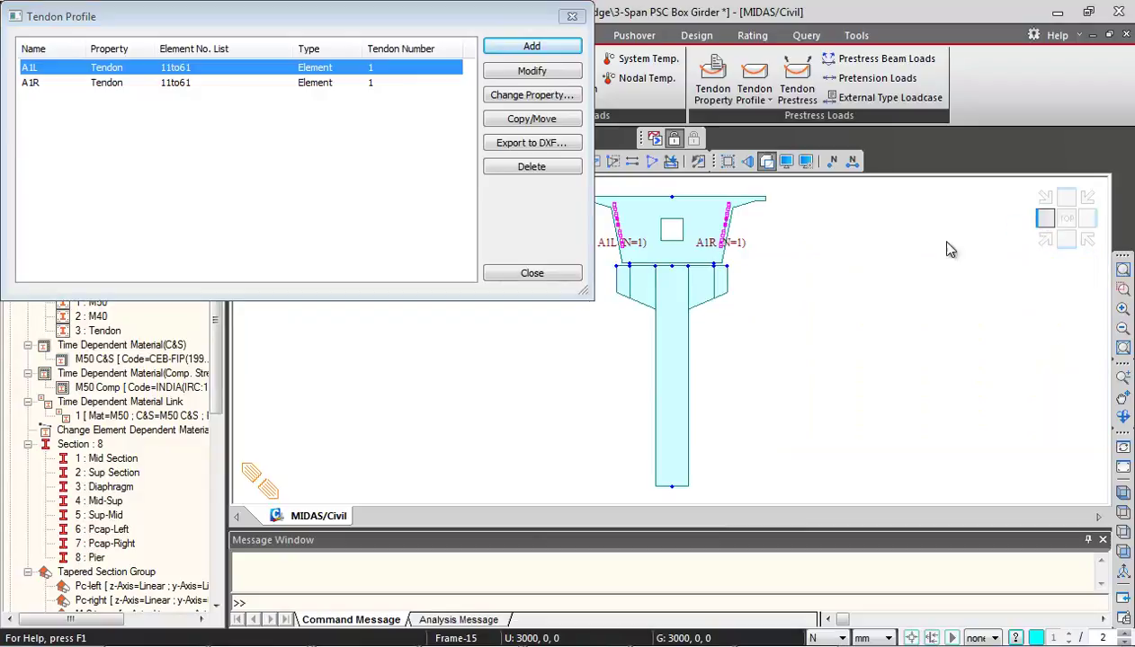
click(148, 82)
shift+click(147, 83)
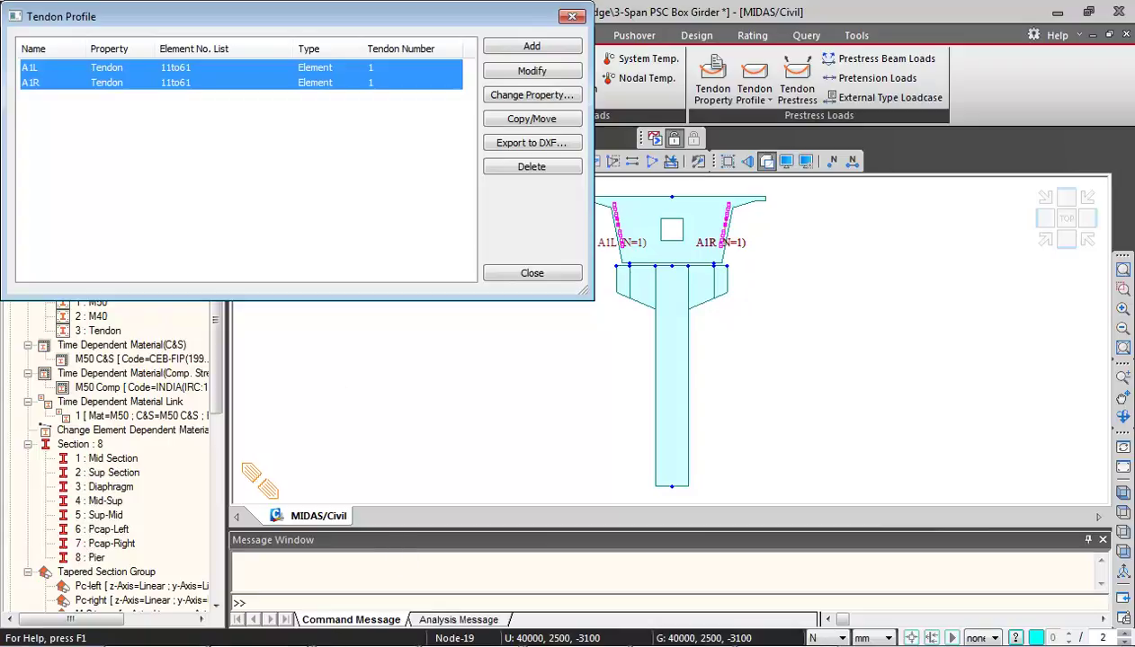
Switch to the '3-Span PSC Box Girder-with profiles' model, which holds all 24 tendons, and show its Load tools
key(alt+Tab)
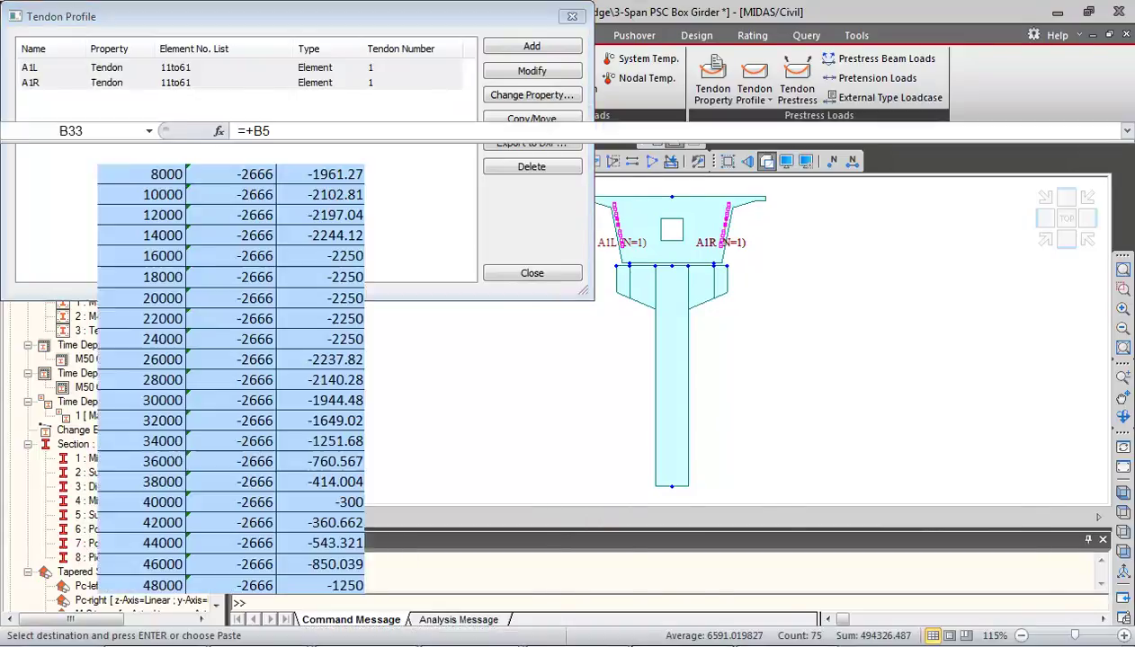
scroll(860, 486, up, 2)
scroll(860, 485, up, 10)
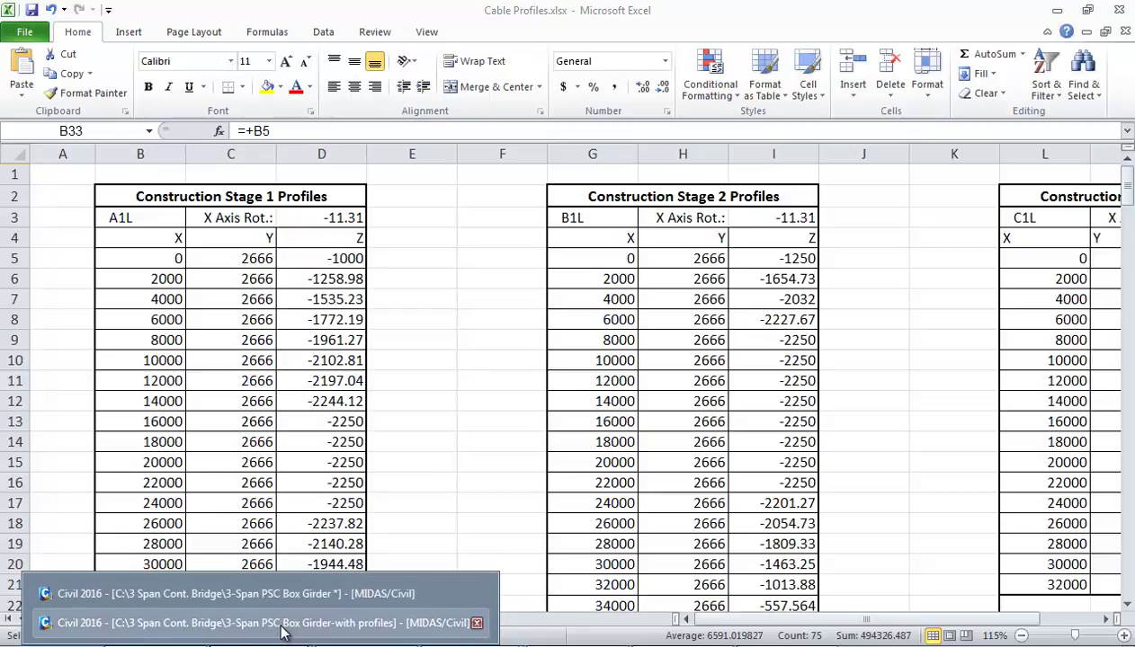
click(284, 629)
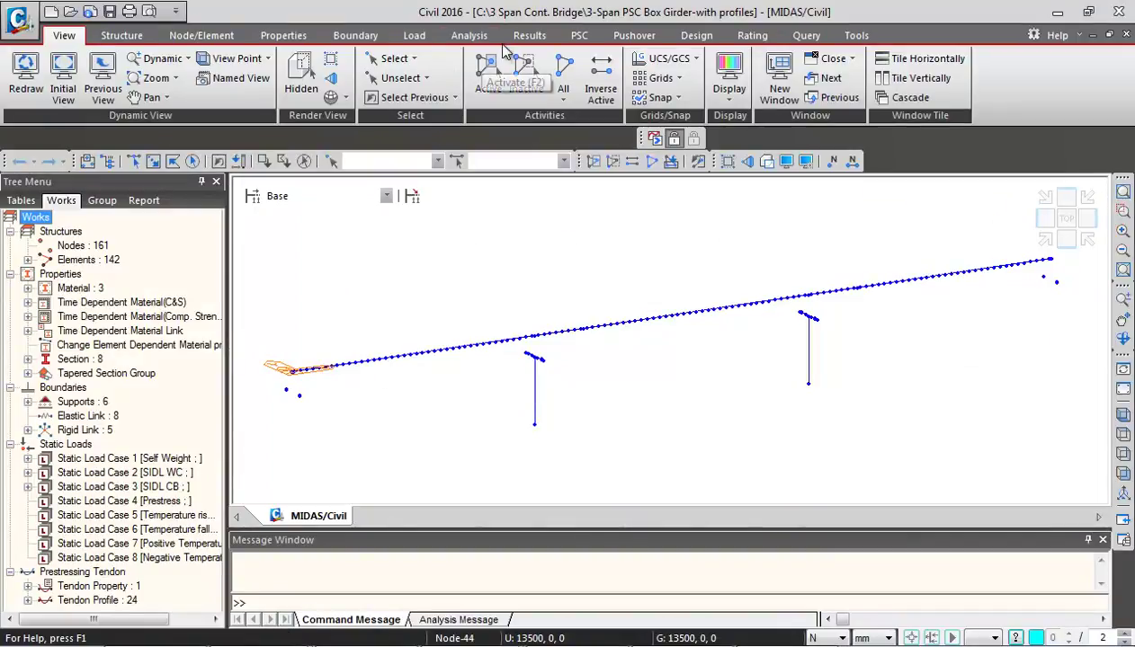
click(414, 36)
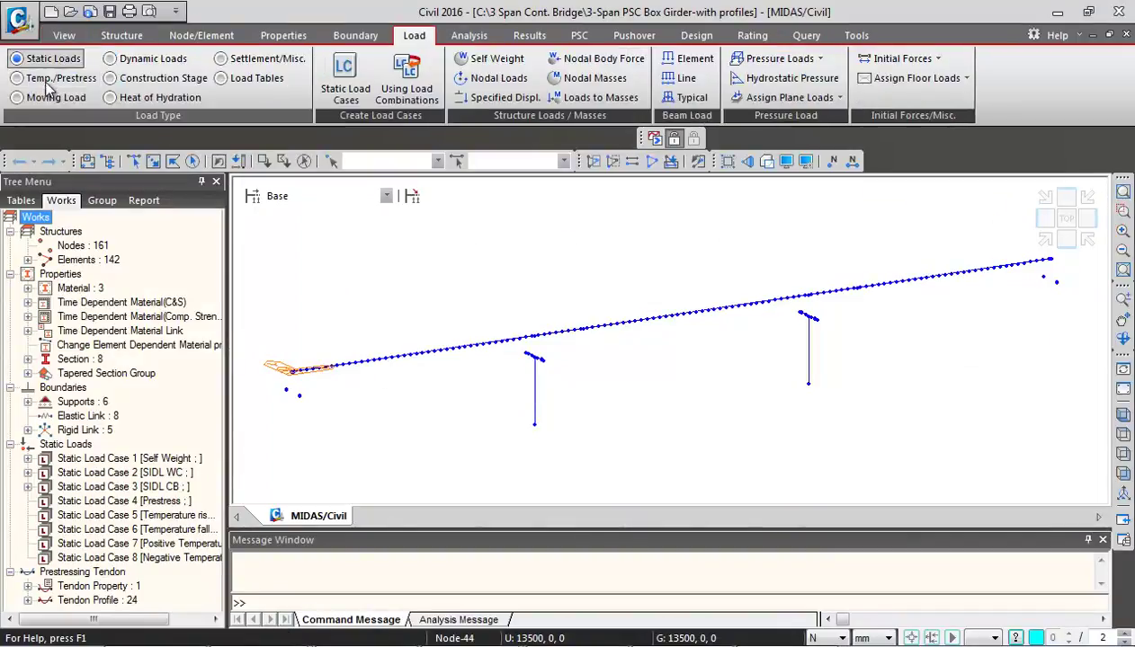
Preview all 24 tendon profiles, A1L through C4R, along the girder, then close the Tendon Profile list
click(53, 78)
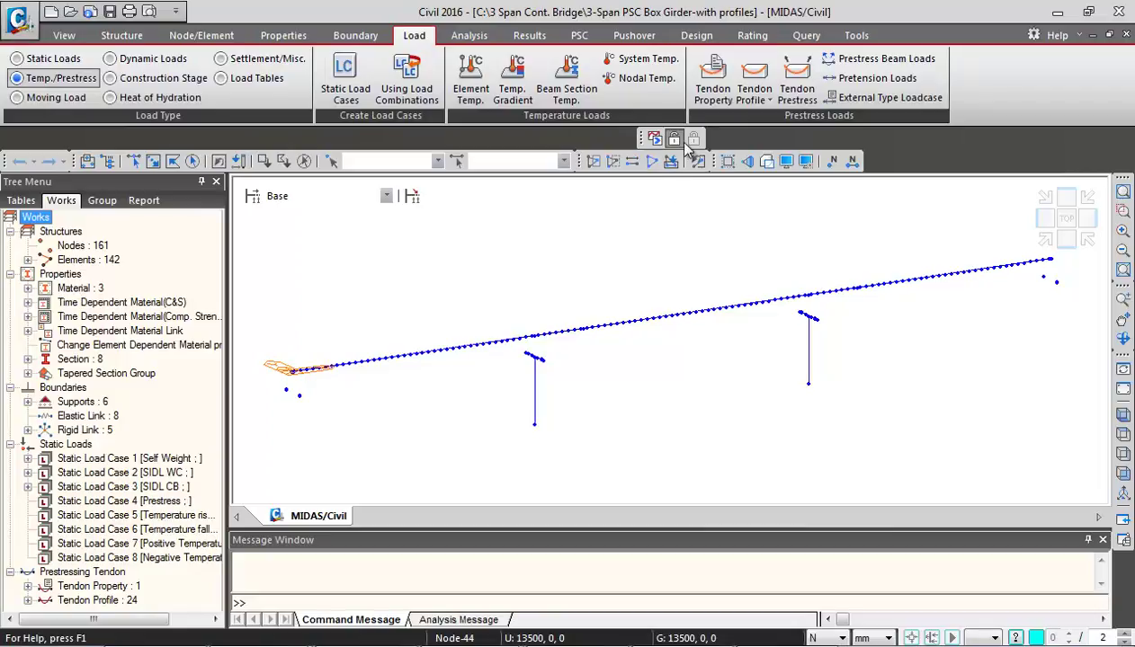
click(753, 79)
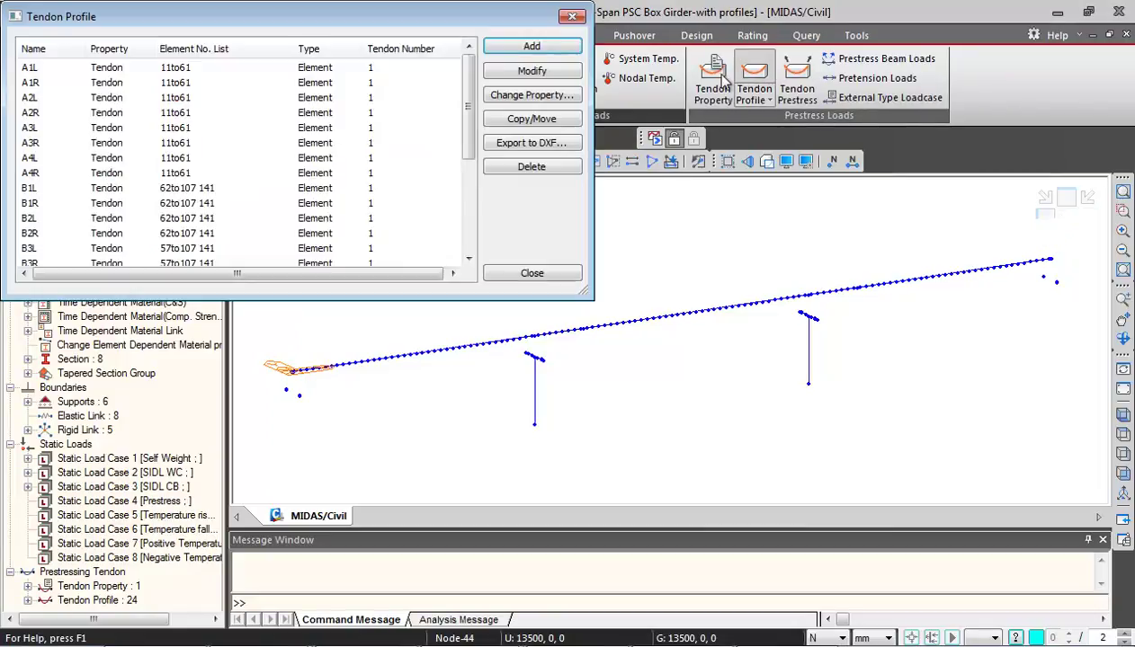
click(221, 71)
scroll(461, 96, down, 5)
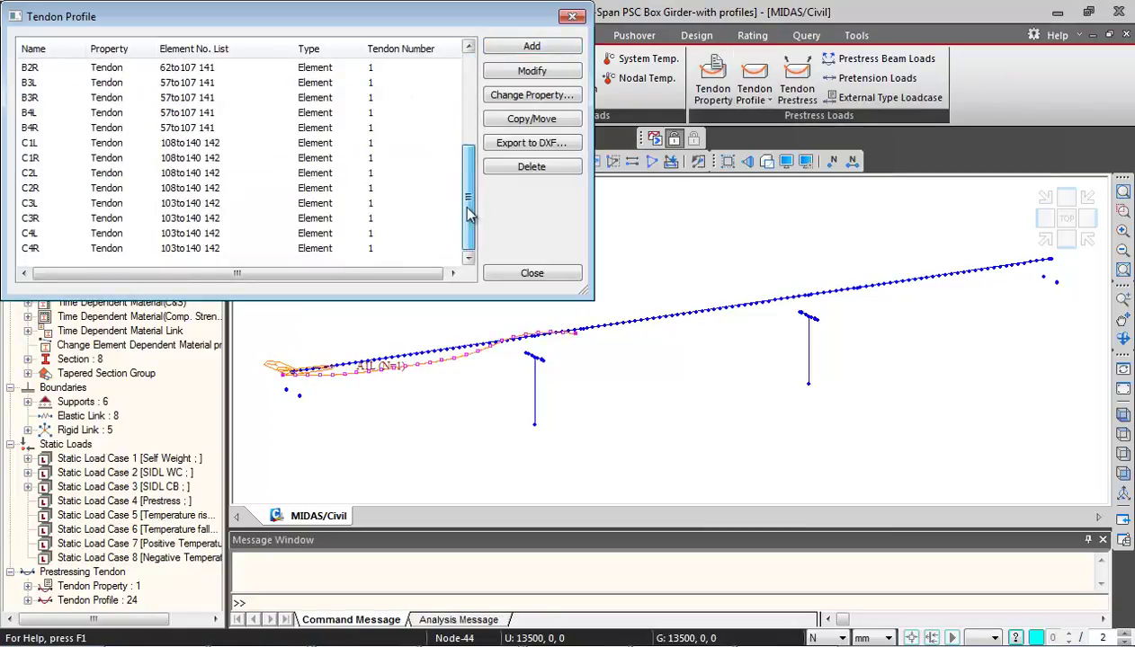
shift+click(319, 249)
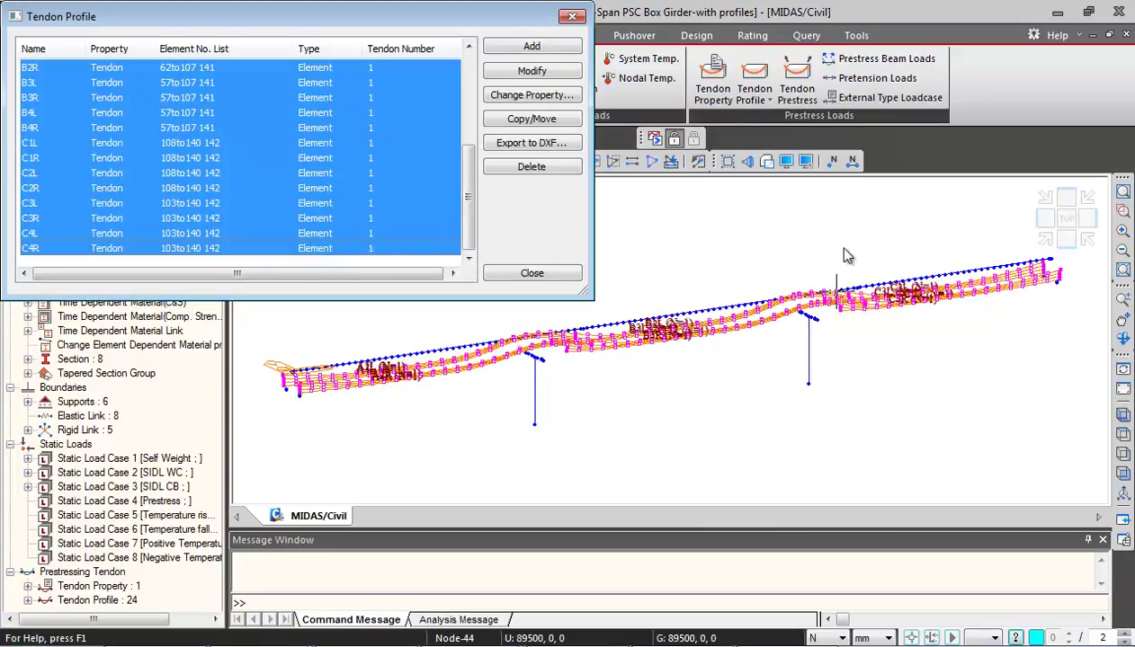
click(693, 371)
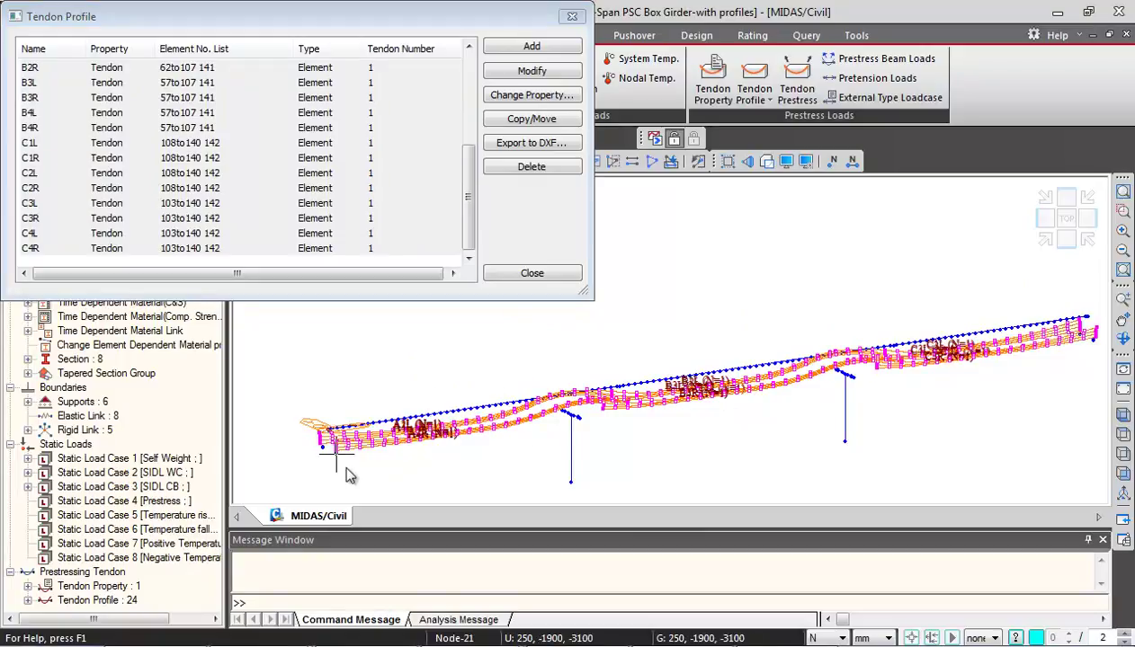
click(534, 274)
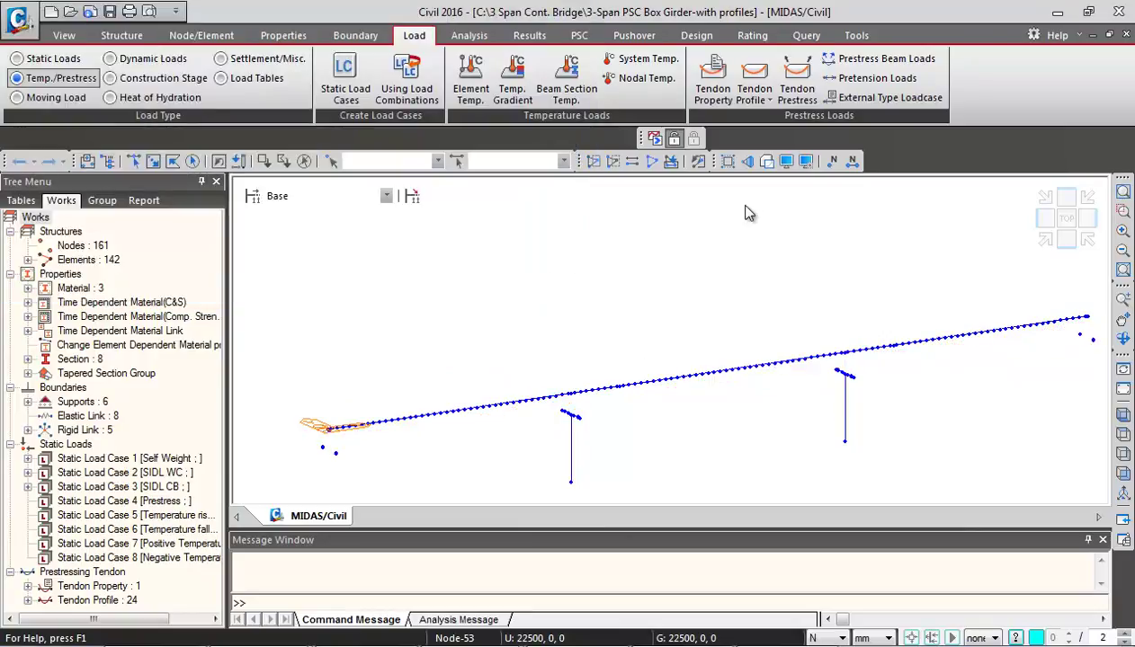
Start Tendon Prestress Loads with load case Prestress and load group PS1-1
click(796, 72)
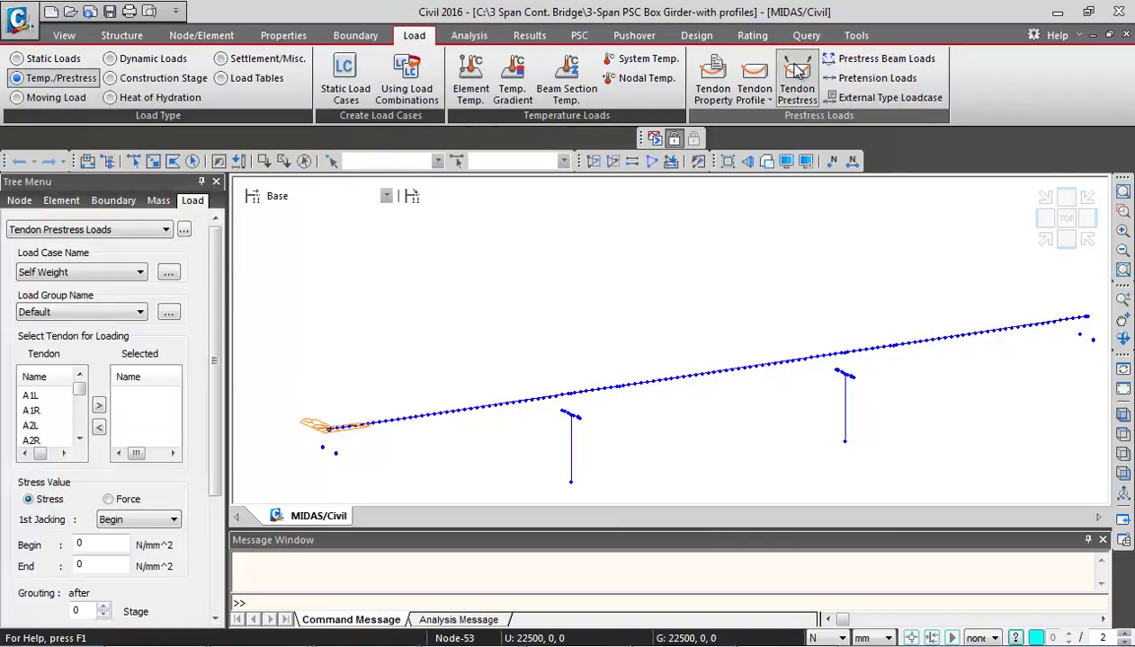
click(131, 277)
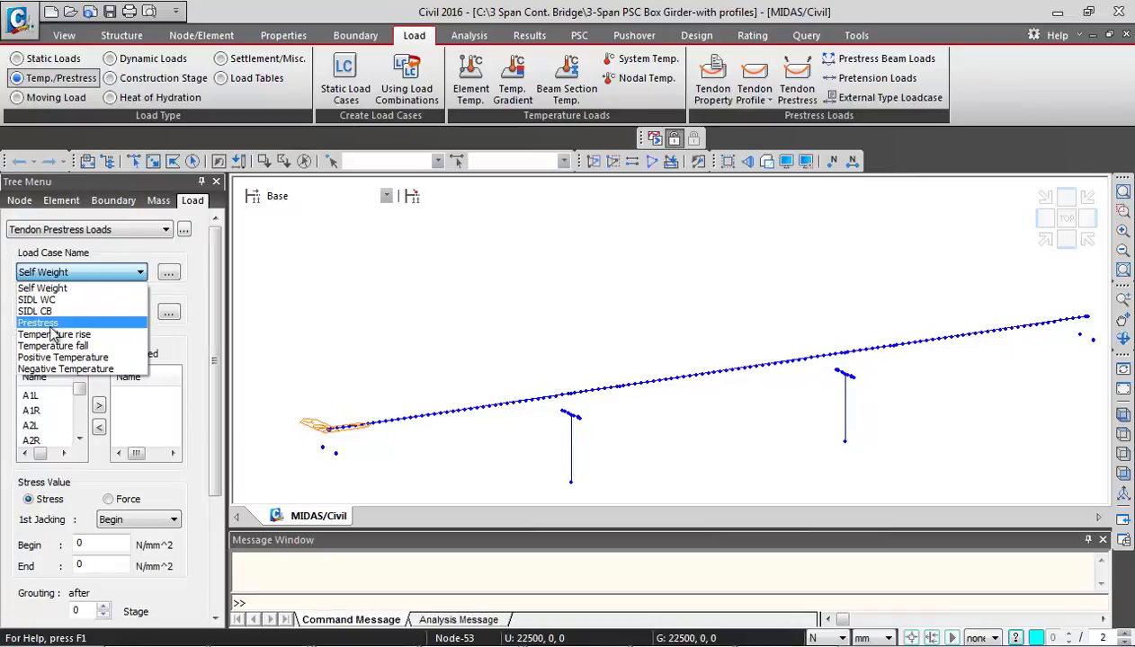
click(39, 323)
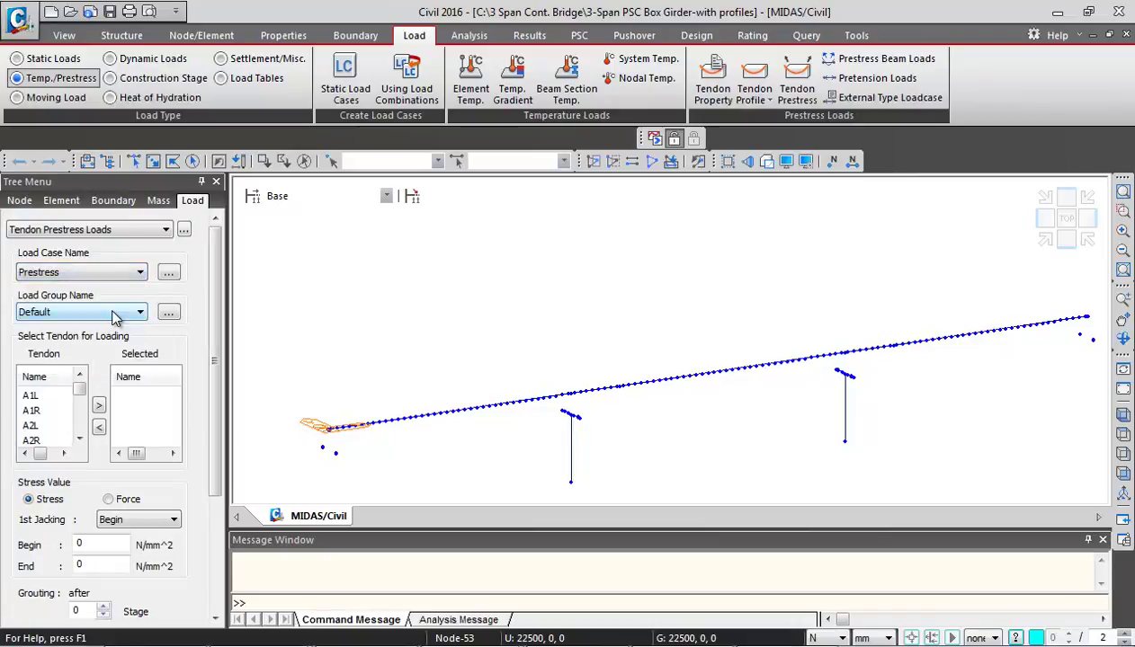
click(113, 315)
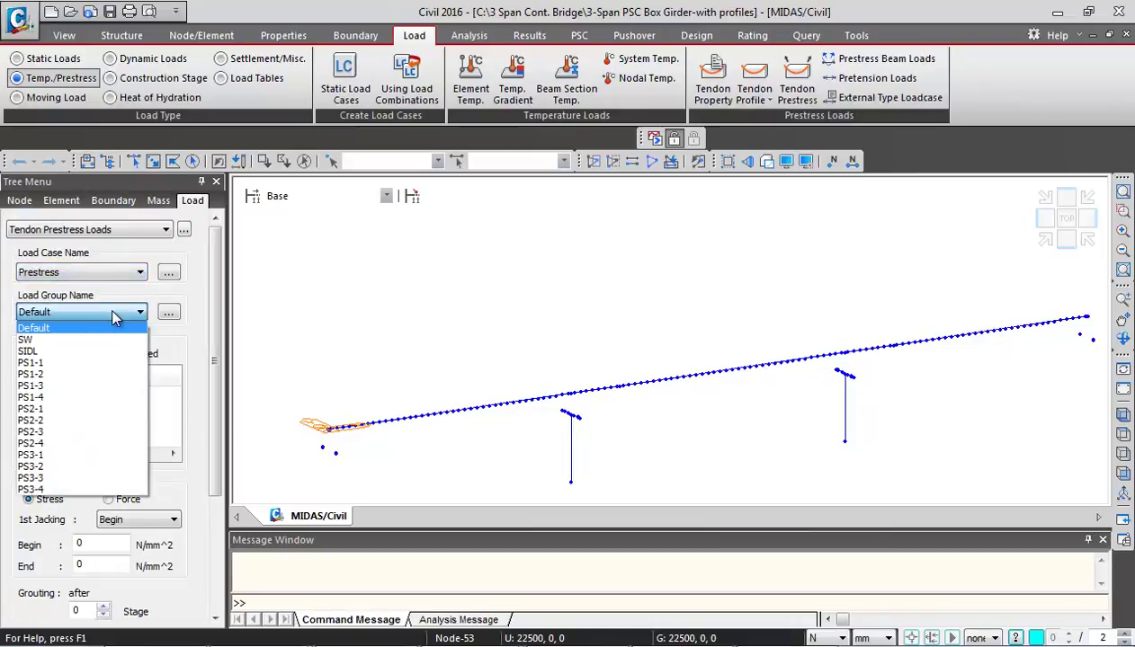
click(38, 363)
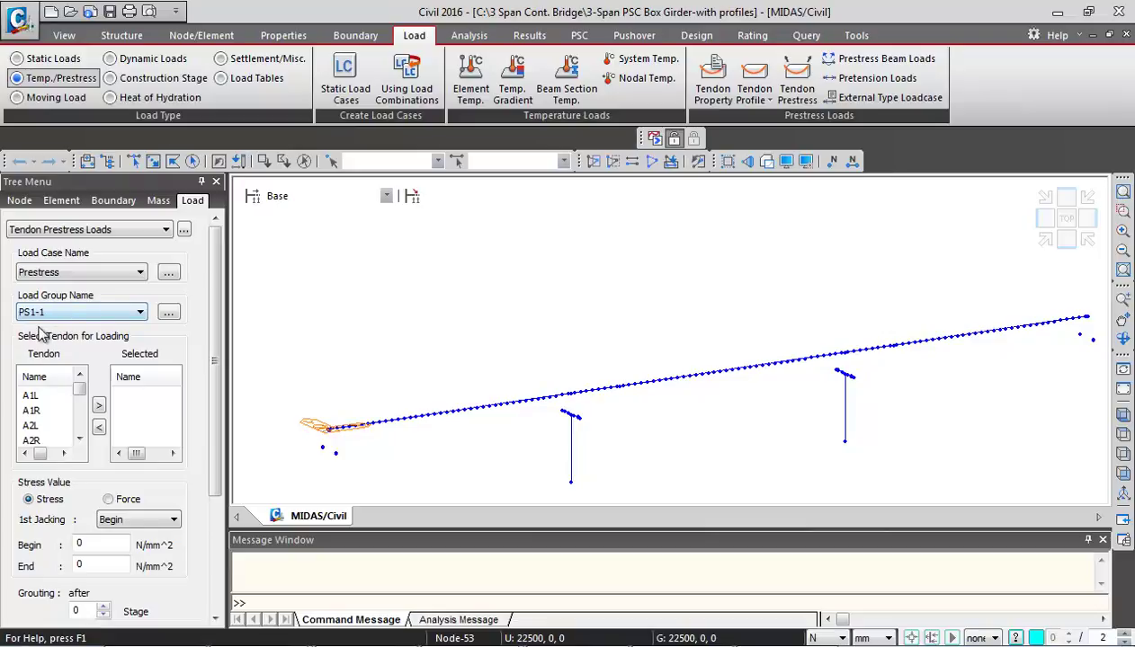
Move every tendon from A1L through C4R into the Selected list
double_click(34, 396)
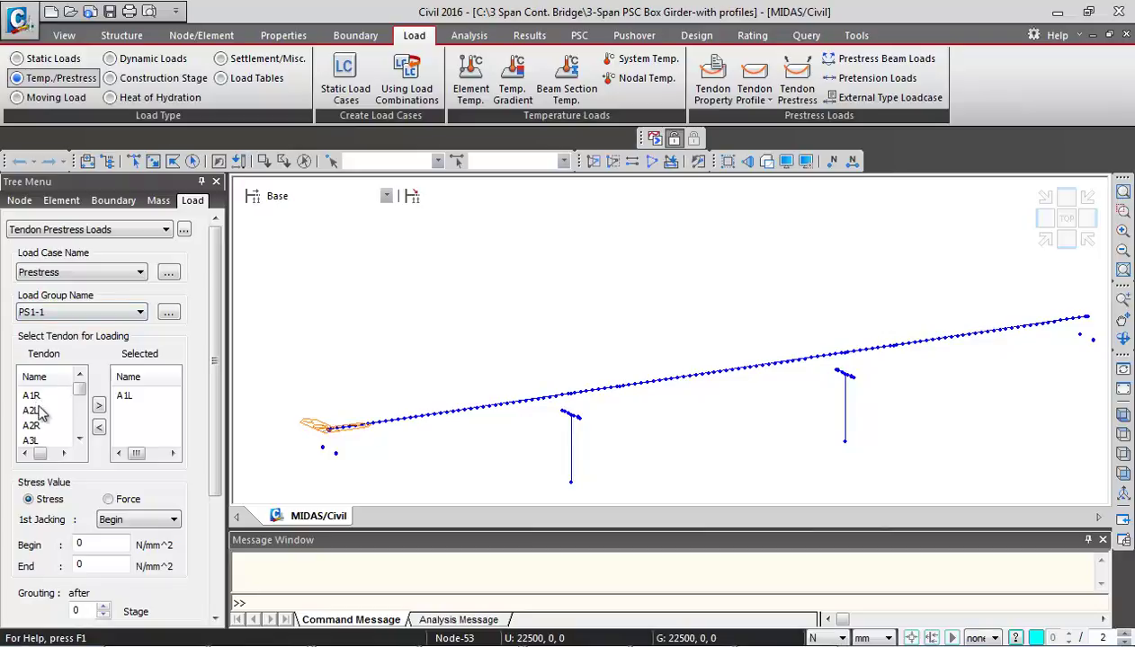
double_click(34, 396)
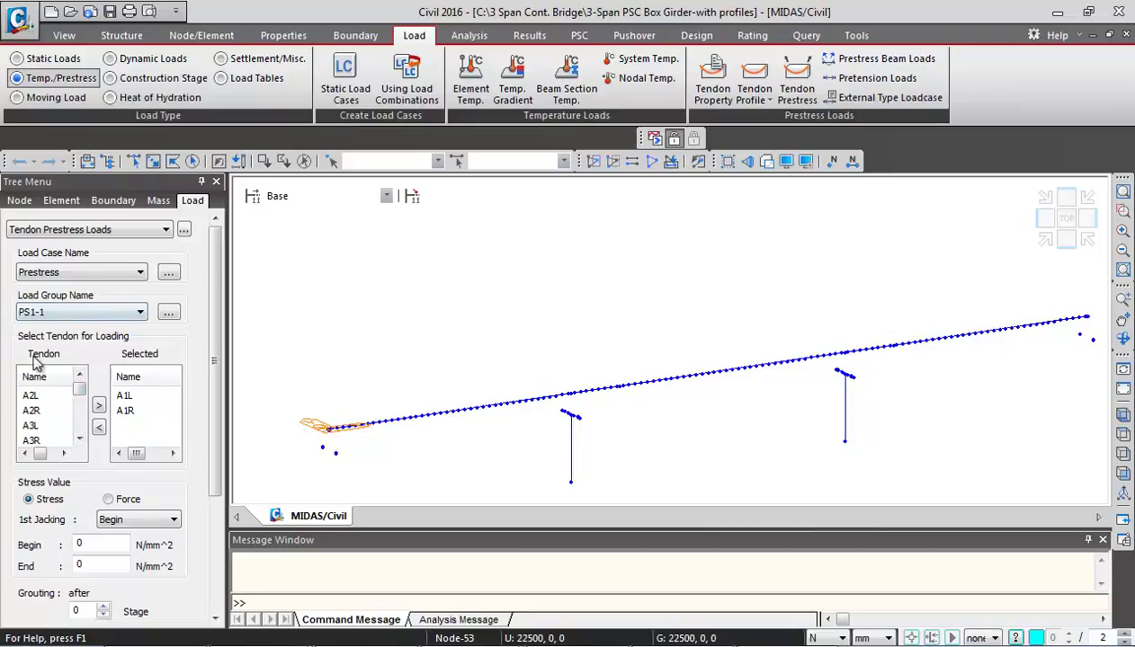
click(40, 395)
drag(78, 395, 79, 428)
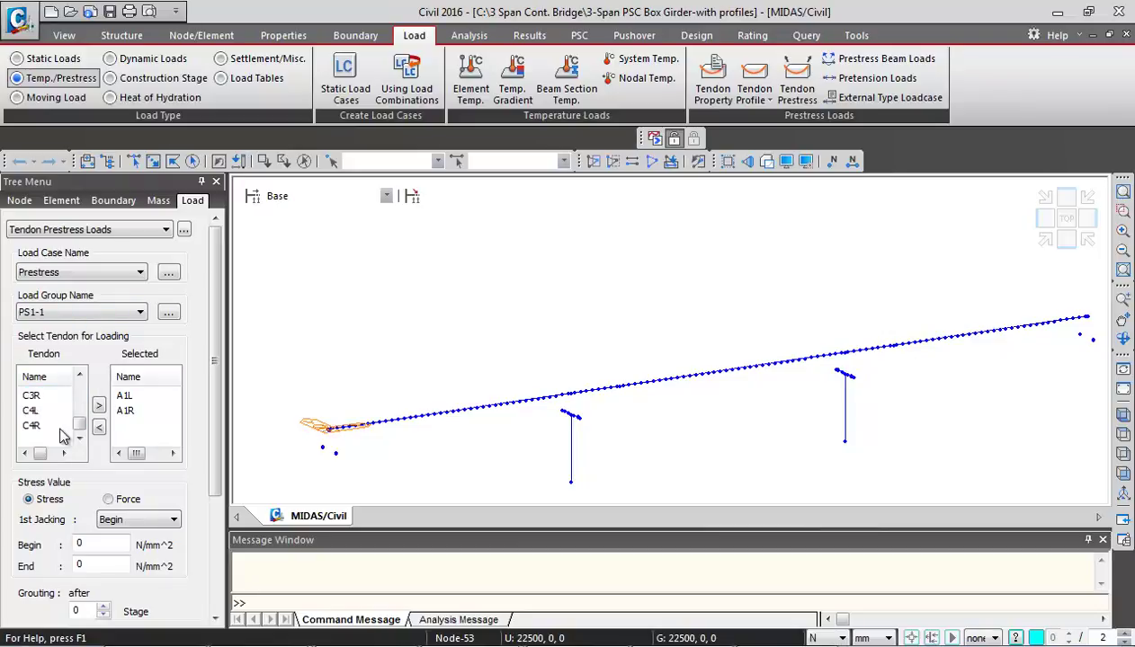
shift+click(59, 426)
click(100, 406)
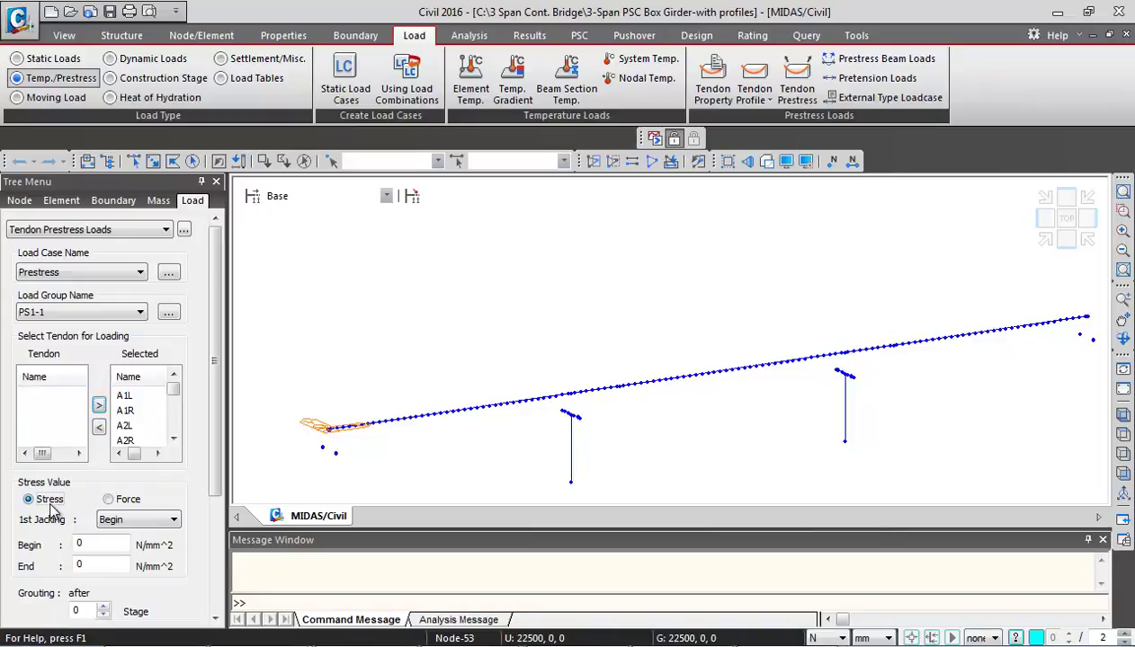
Jack all tendons from both ends with 1395 N/mm² Begin and End stress and add the load
click(135, 522)
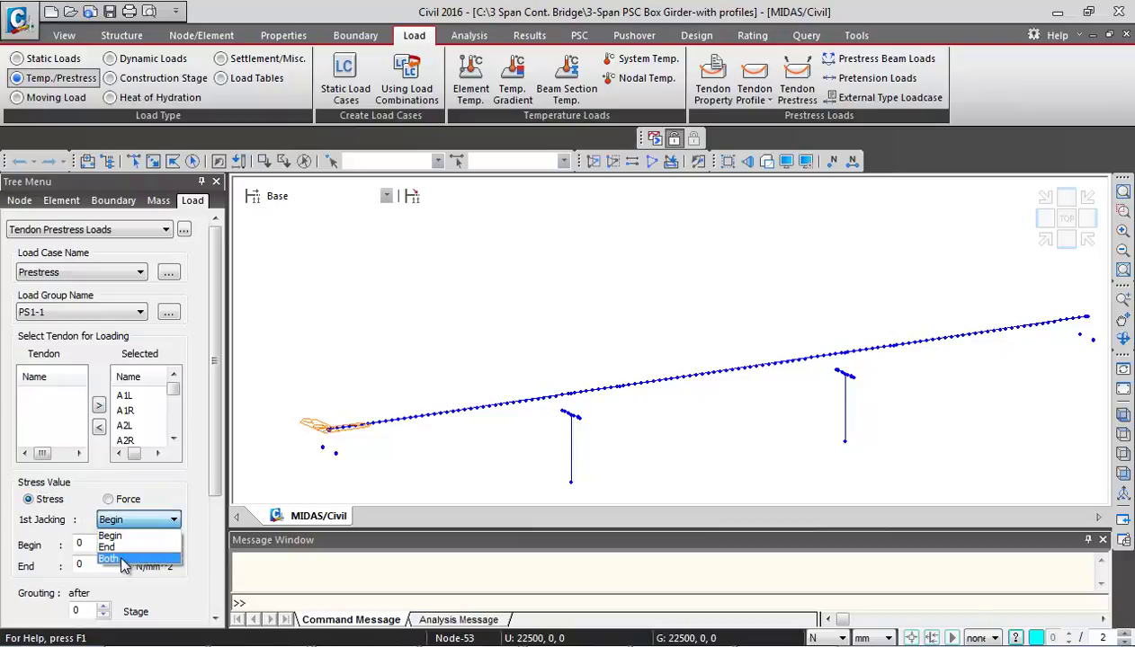
click(124, 560)
scroll(215, 488, down, 2)
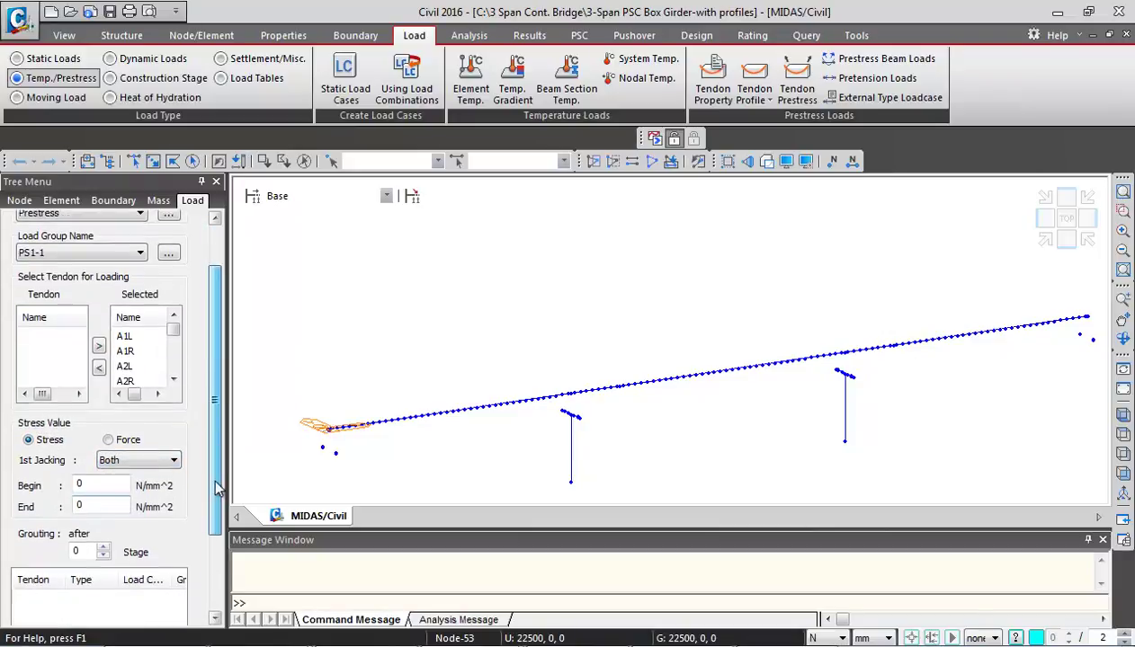
scroll(215, 488, down, 2)
double_click(103, 428)
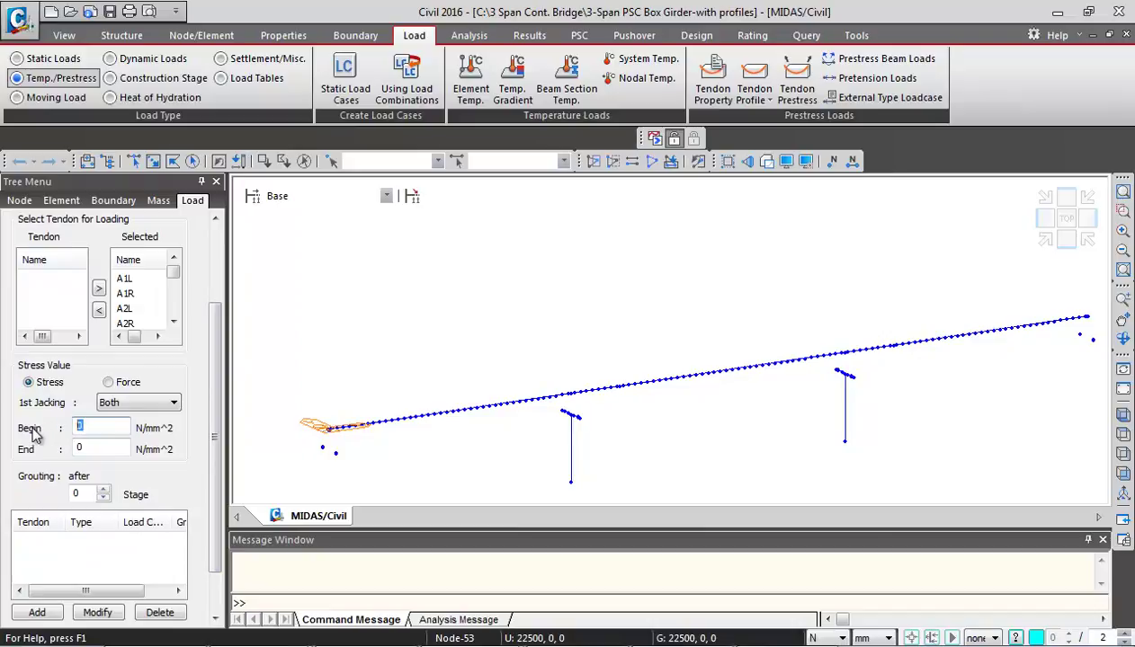
text(1)
text(1)
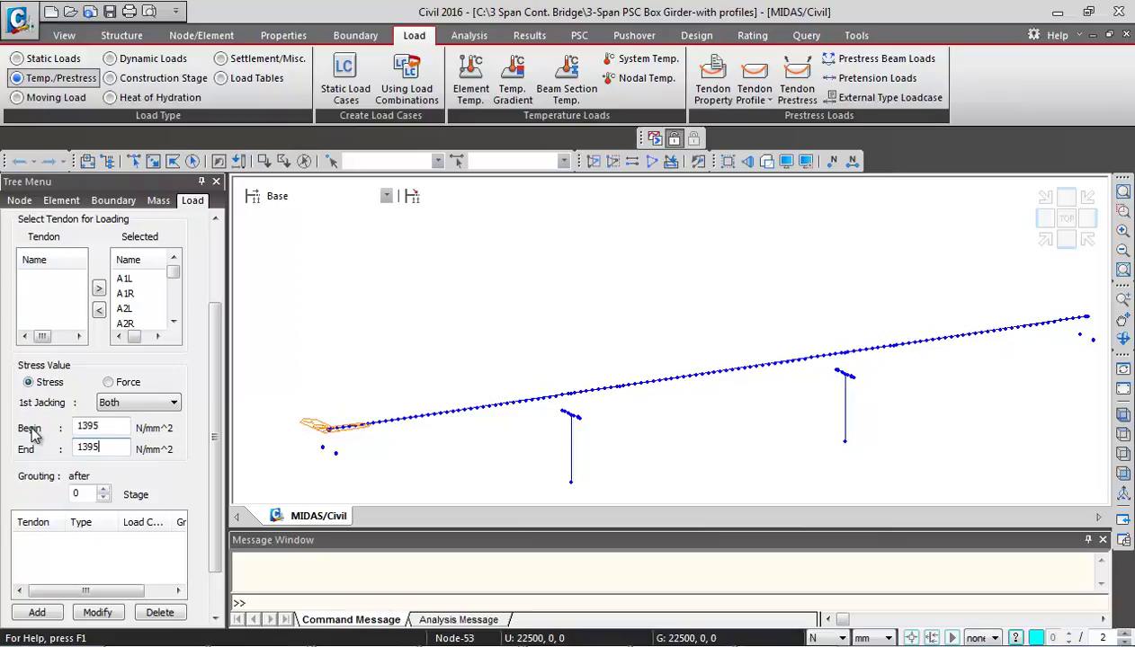
scroll(126, 422, down, 3)
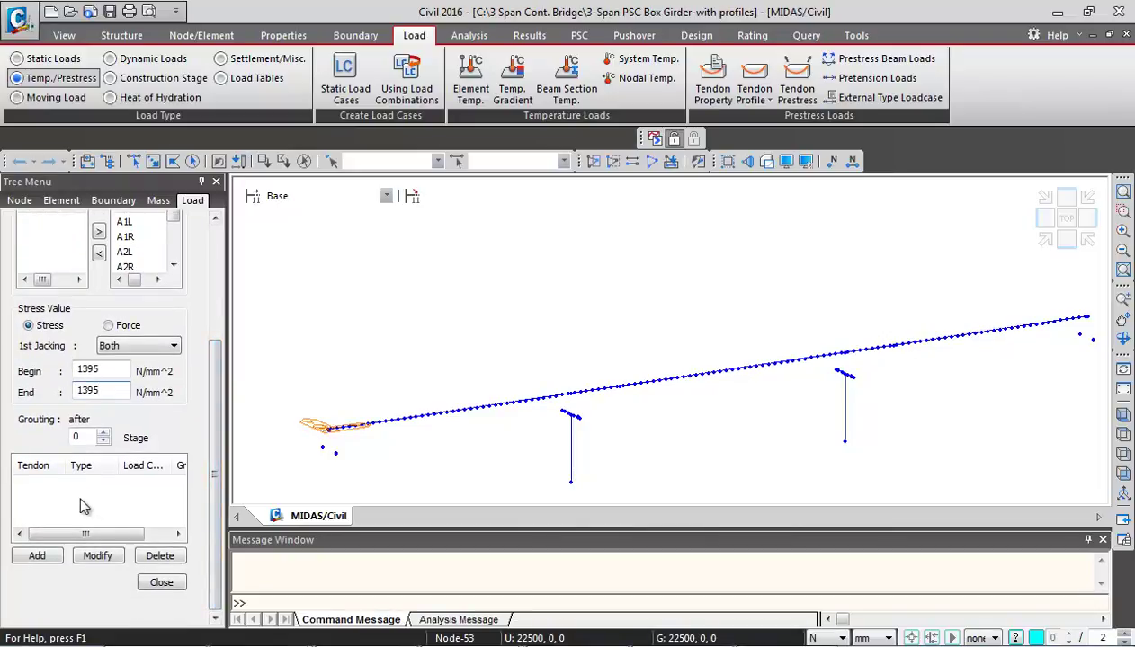
click(39, 558)
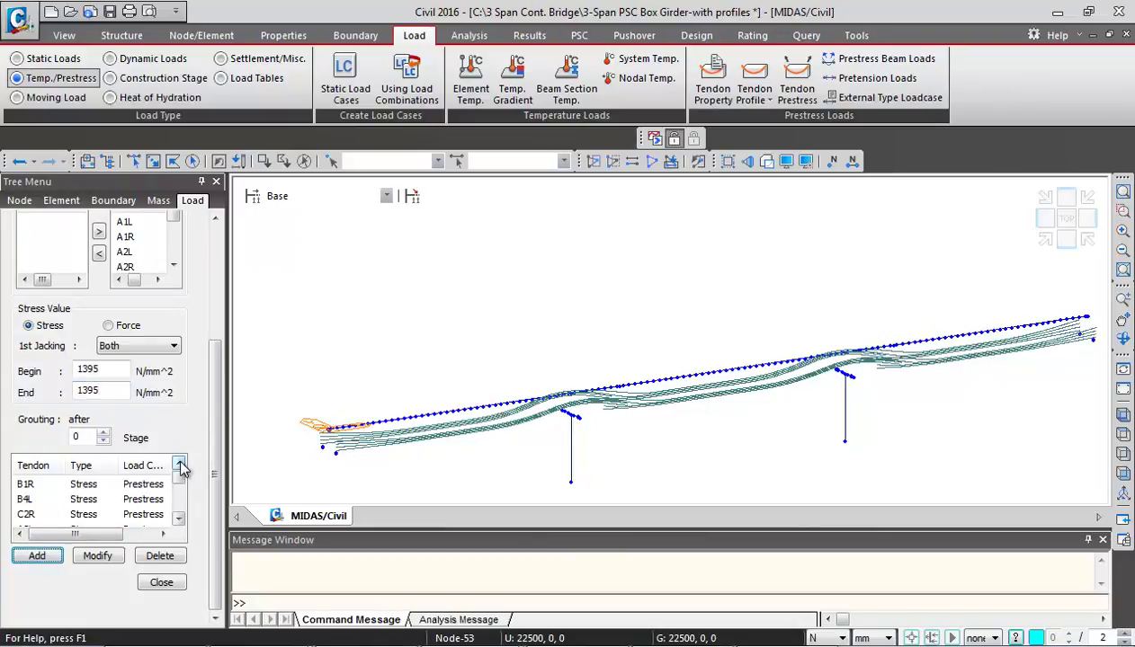
Close the prestress panel, open the Tendon Prestress Loads table from the Works tree, and copy all its rows
click(162, 582)
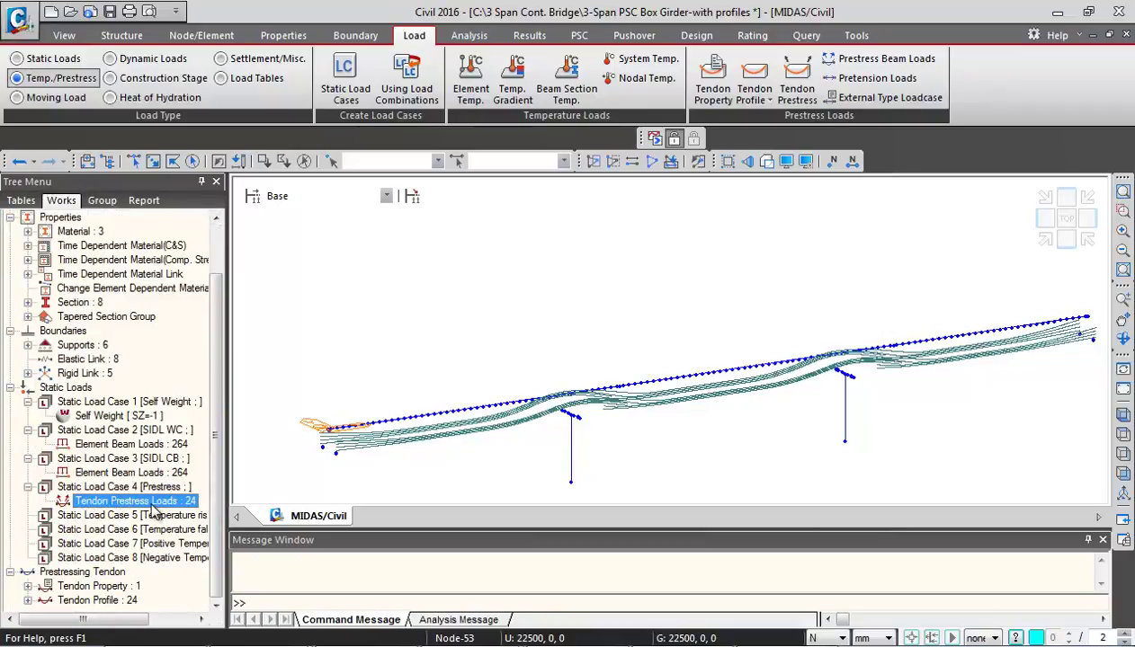
right_click(151, 502)
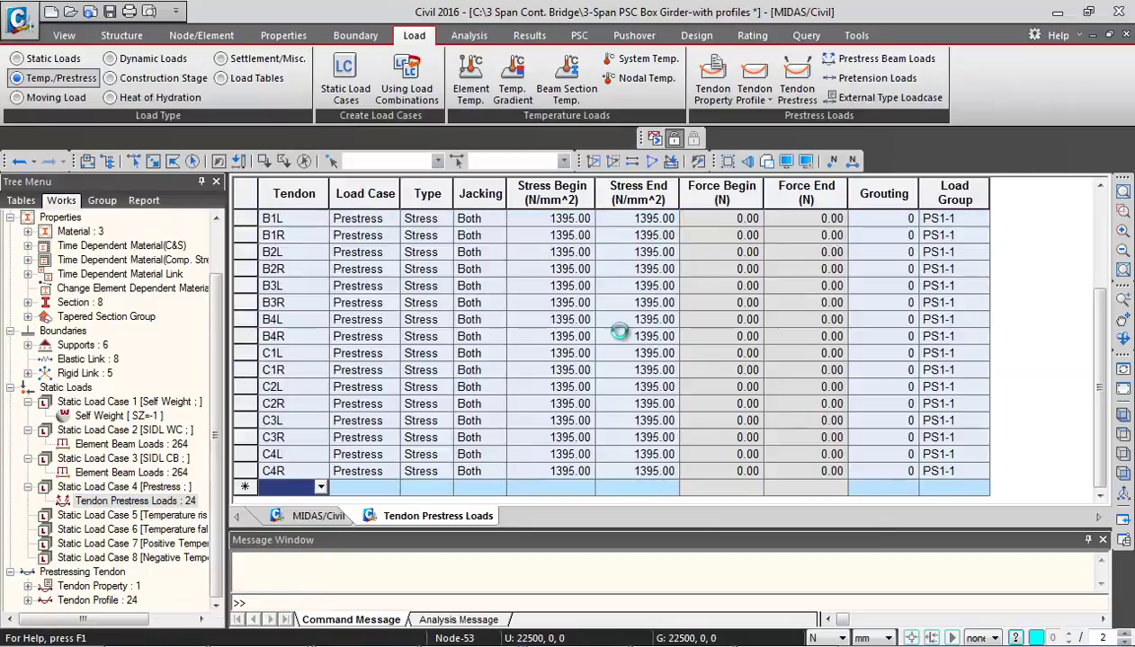
scroll(1078, 359, up, 3)
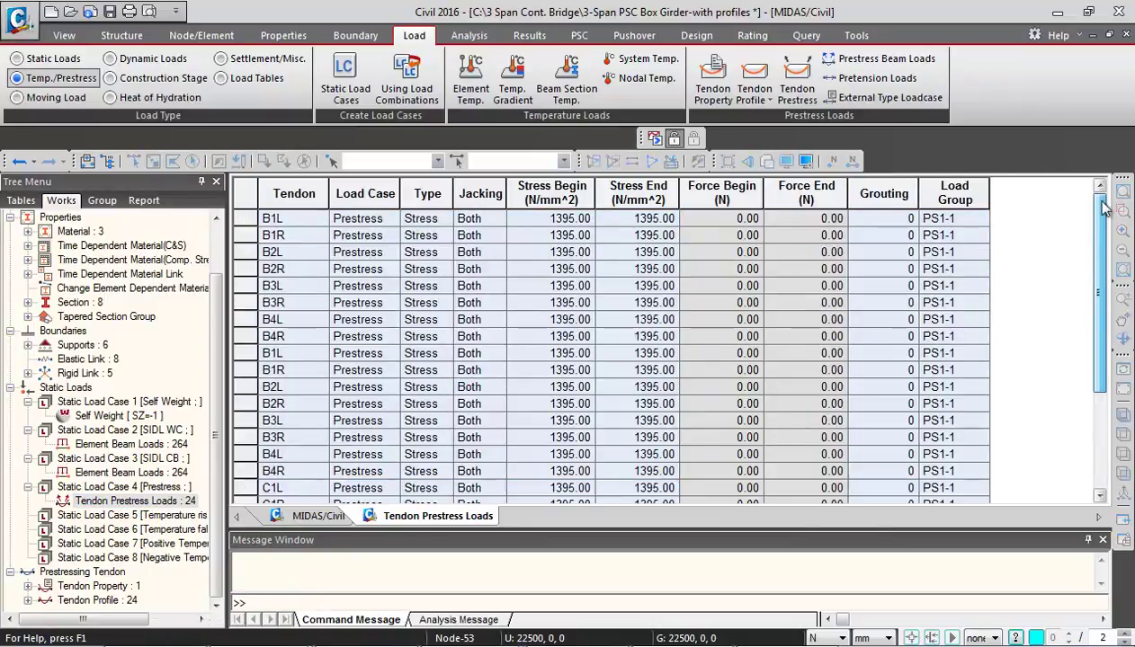
click(252, 193)
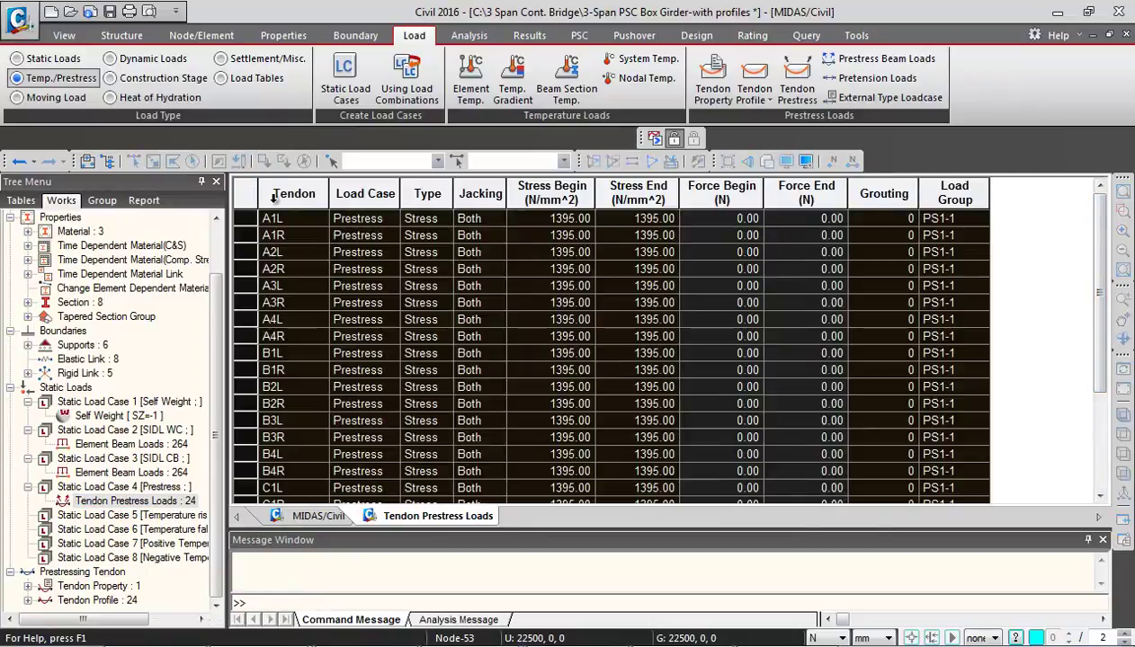
right_click(498, 266)
click(543, 284)
Paste the copied tendon prestress table into a new Sheet3 of Cable Profiles.xlsx
key(alt+Tab)
click(134, 621)
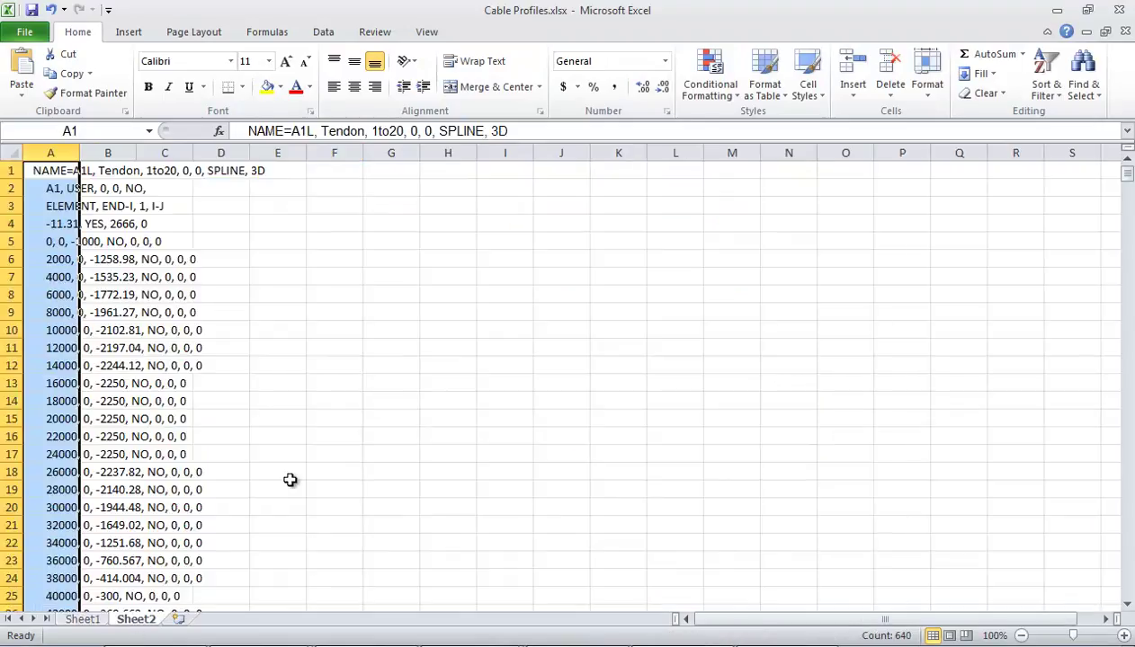
click(179, 621)
key(ctrl+v)
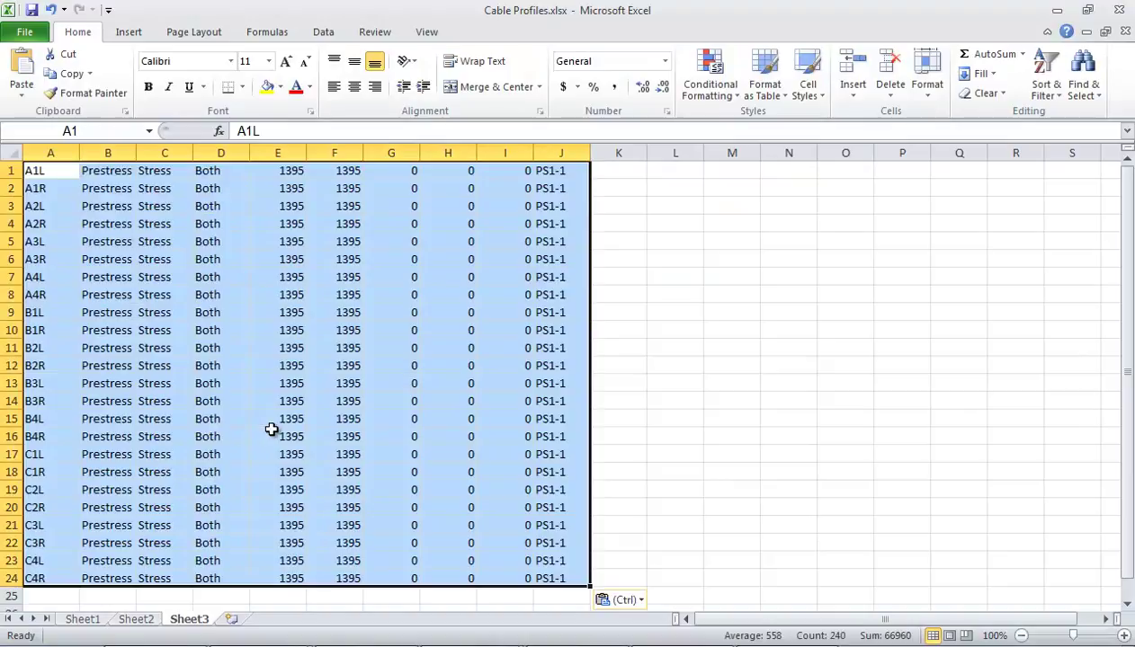
Edit column J so tendon pairs carry load groups PS1-1 through PS3-4
drag(573, 179, 565, 295)
key(ctrl+c)
click(706, 382)
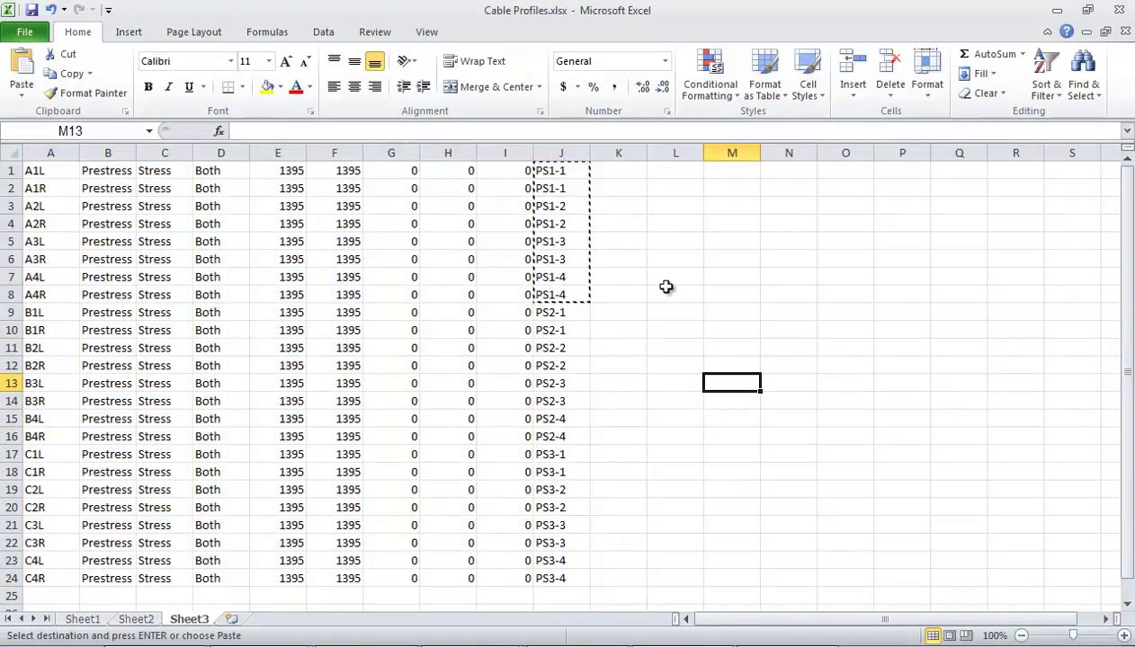
click(558, 241)
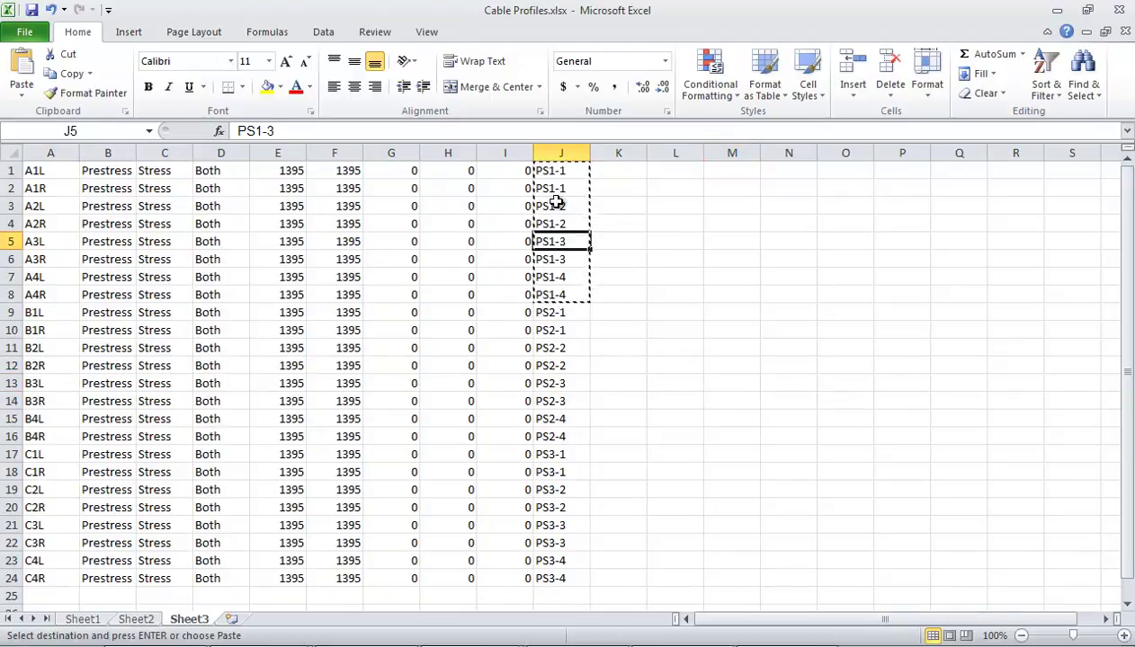
drag(556, 171, 577, 429)
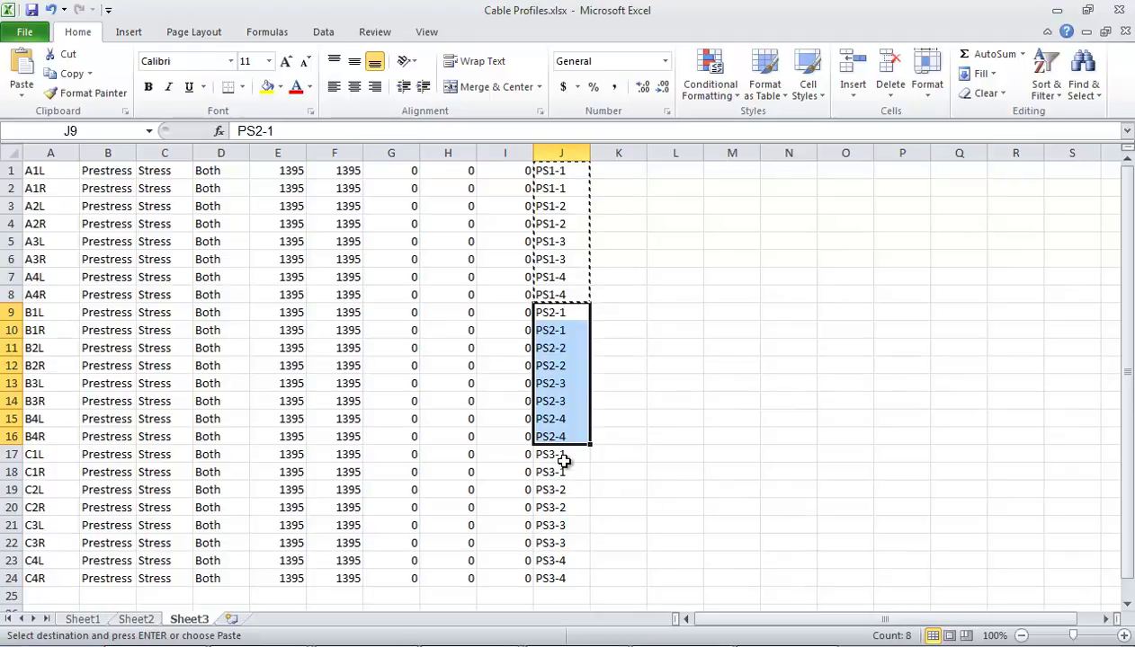
drag(564, 459, 560, 578)
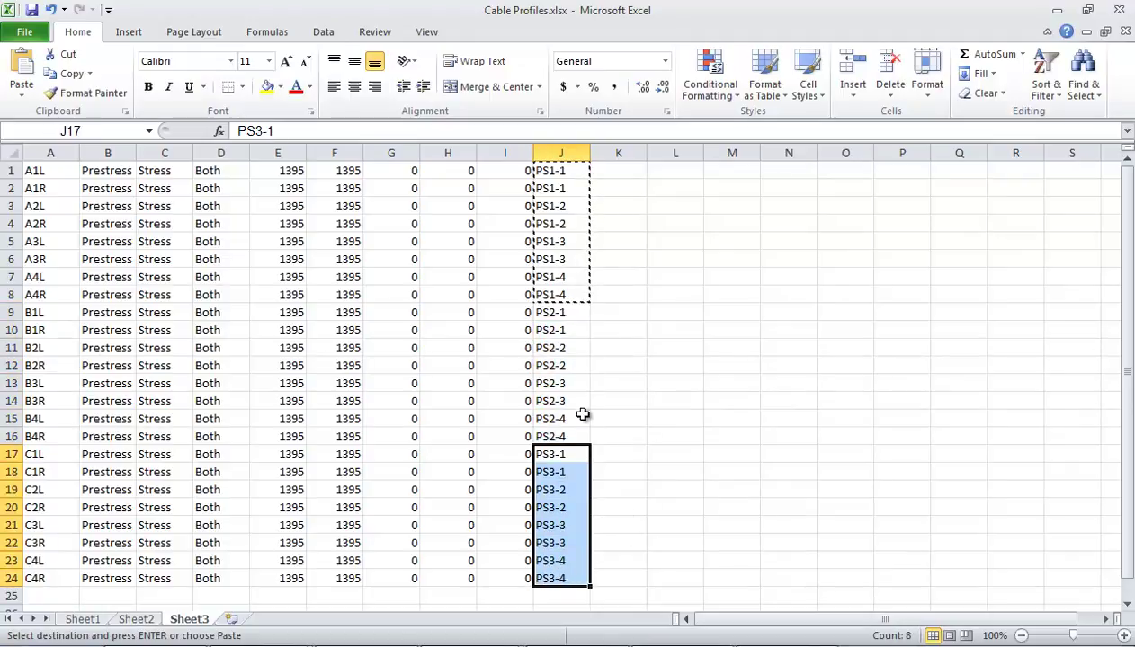
Copy the whole edited 24-row table, A1:J24
drag(566, 578, 36, 573)
key(ctrl+shift+Up)
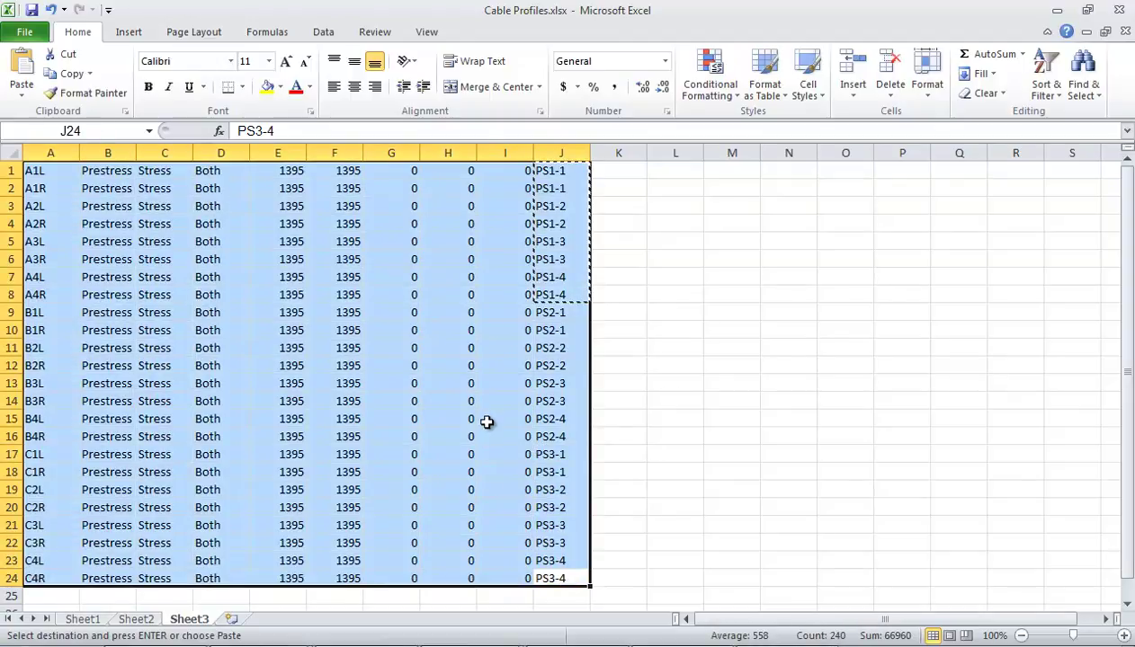
key(ctrl+c)
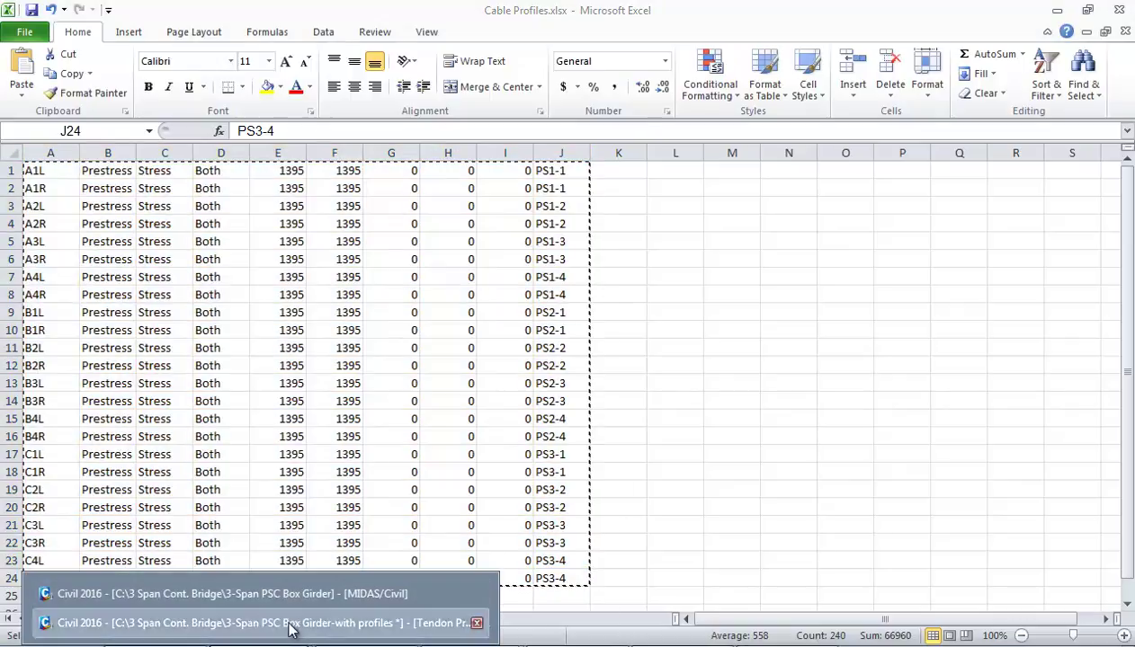
Delete the 24 existing tendon prestress rows in MIDAS/Civil and paste in the edited rows
click(289, 619)
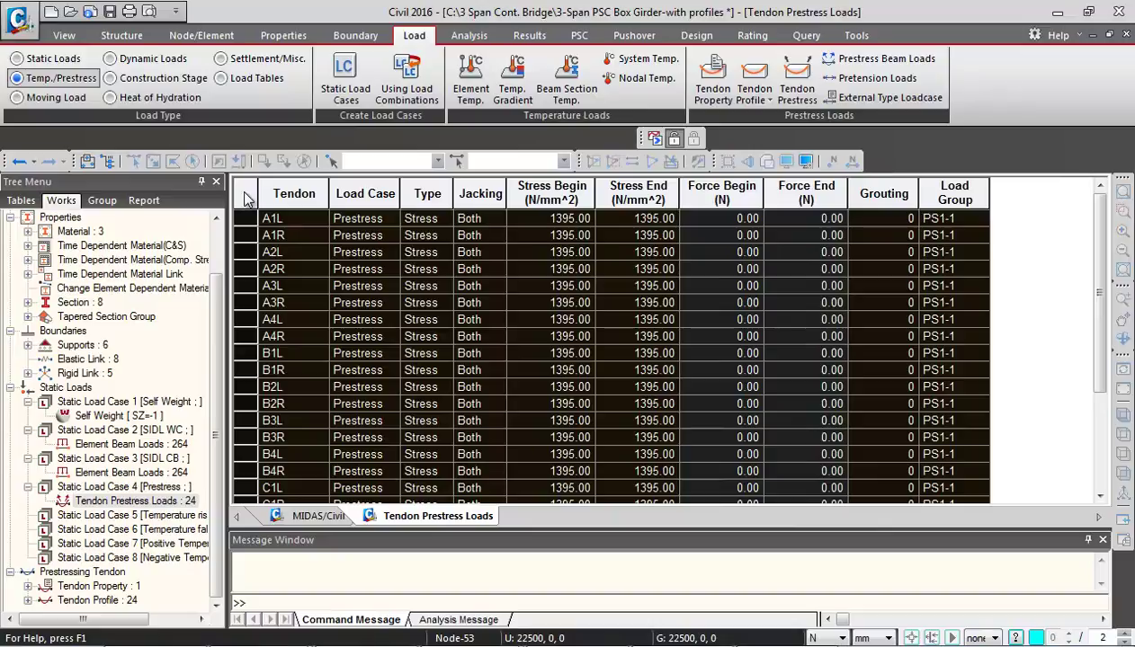
key(Delete)
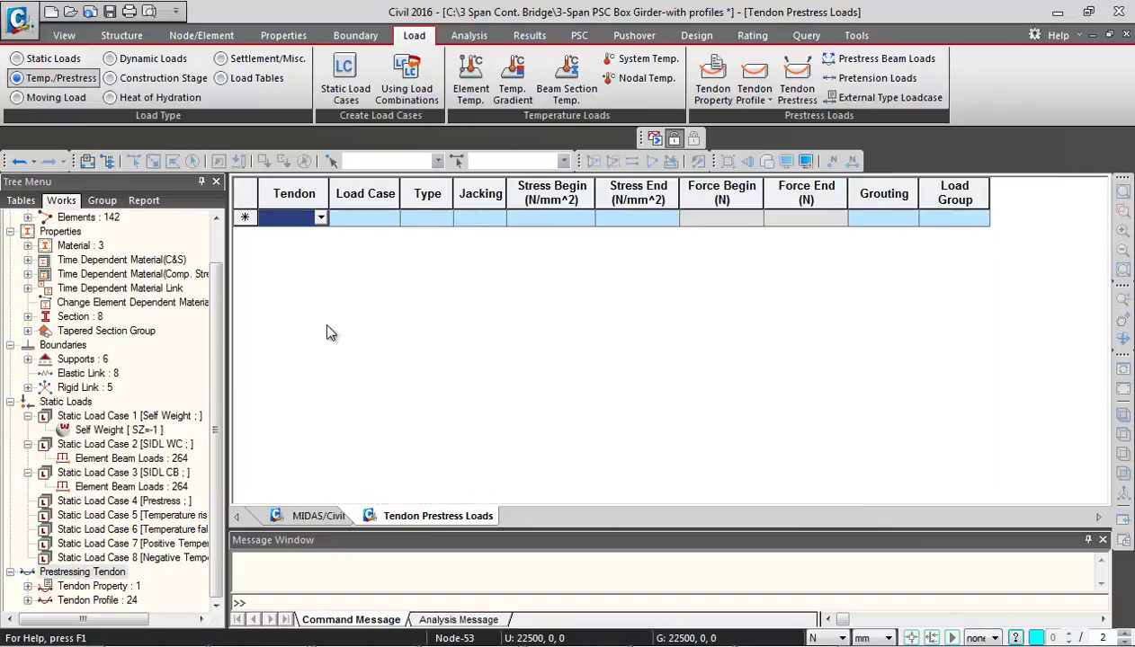
key(ctrl+z)
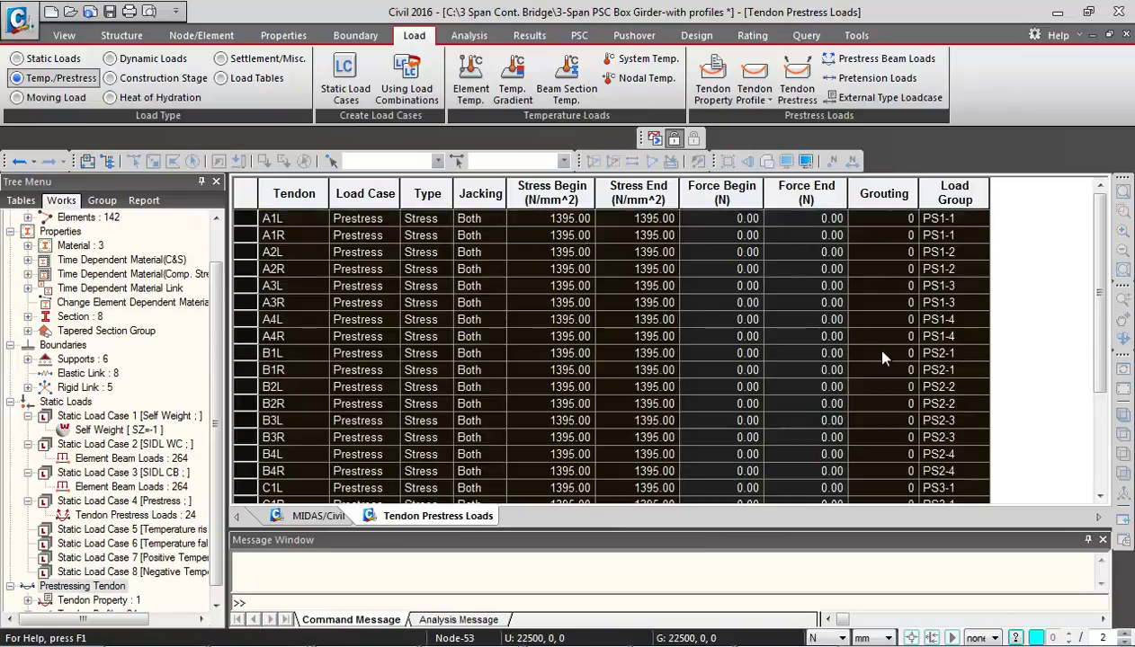
Confirm the Load Group column shows PS1-1 through PS3-4, then close the prestress table
click(946, 201)
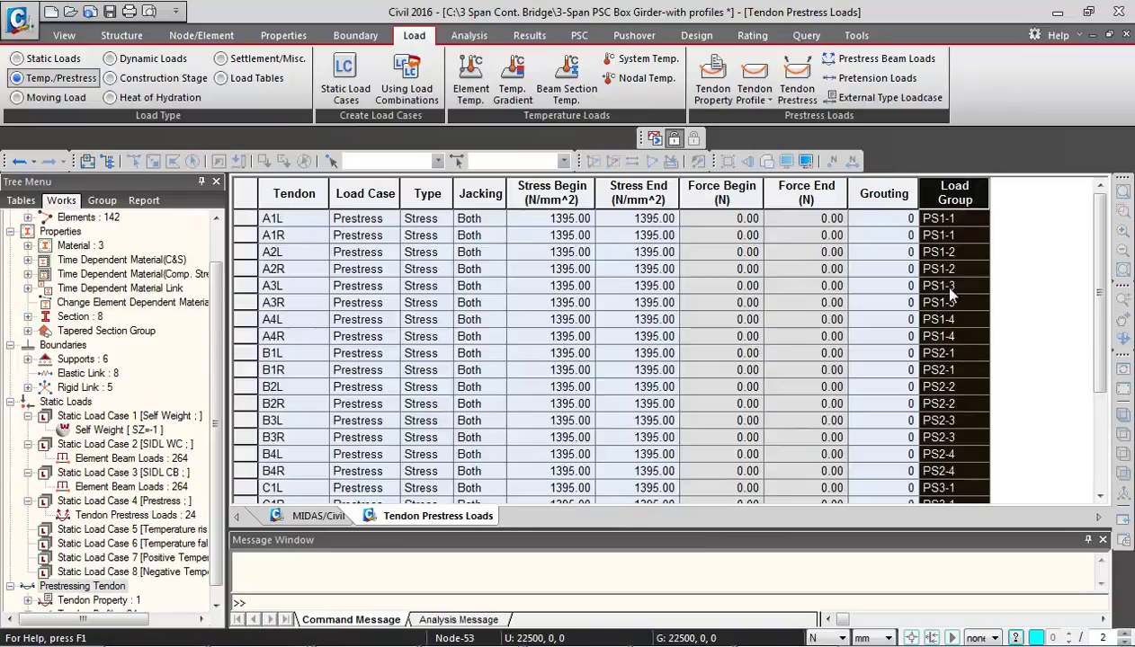
click(935, 285)
scroll(913, 421, down, 1)
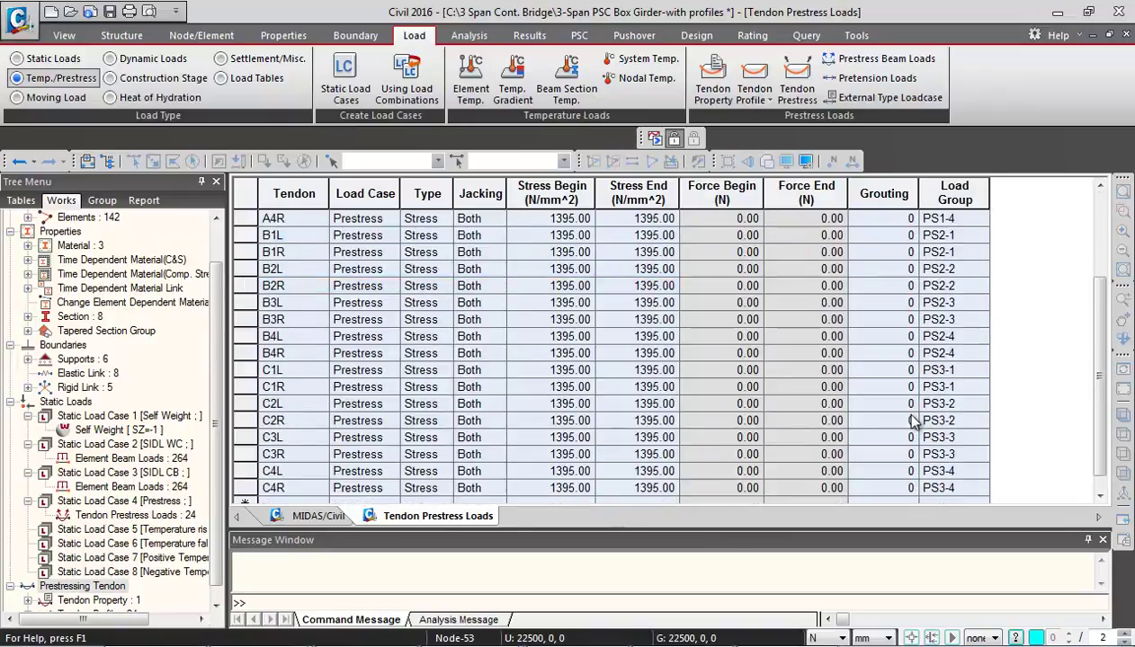
scroll(912, 405, up, 2)
drag(899, 386, 539, 437)
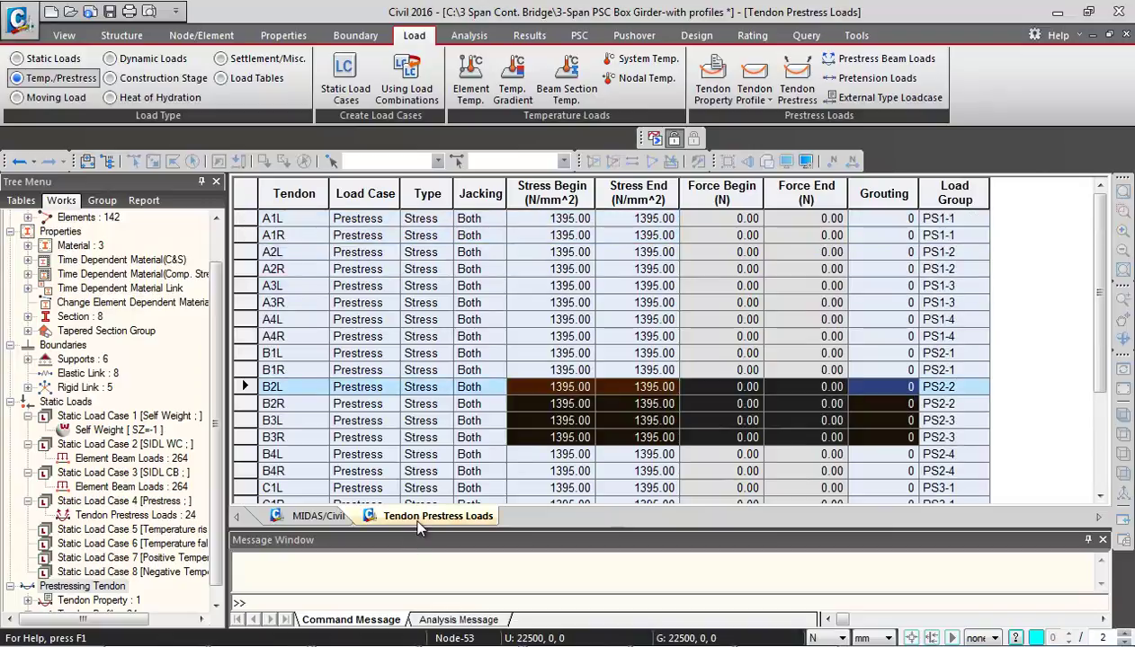
right_click(414, 518)
click(454, 552)
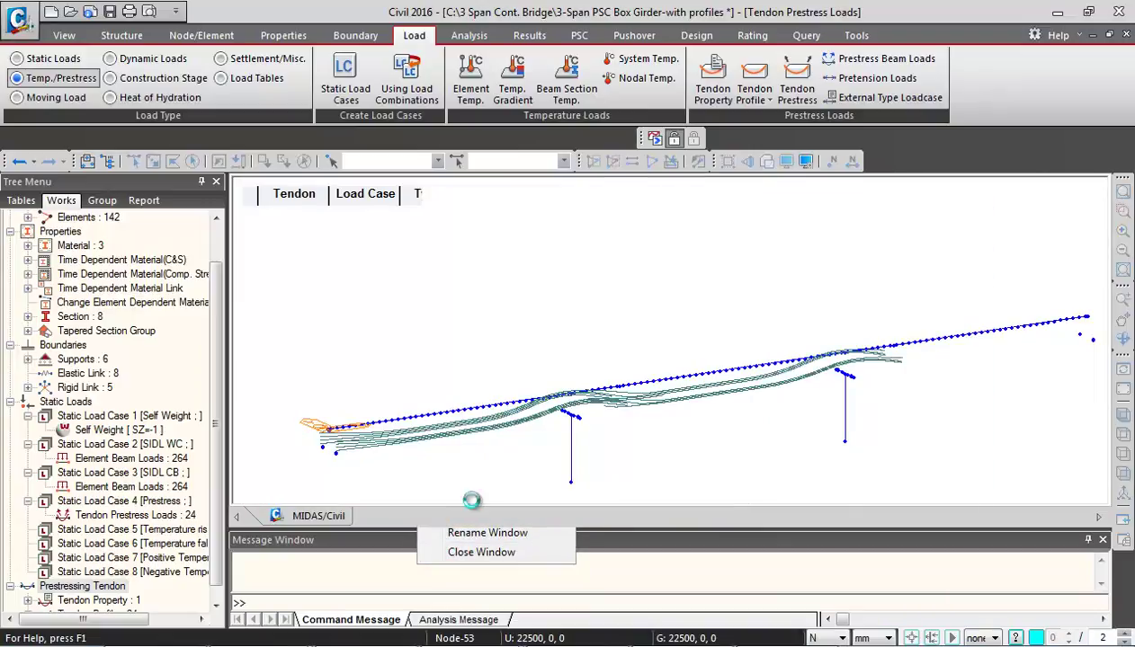